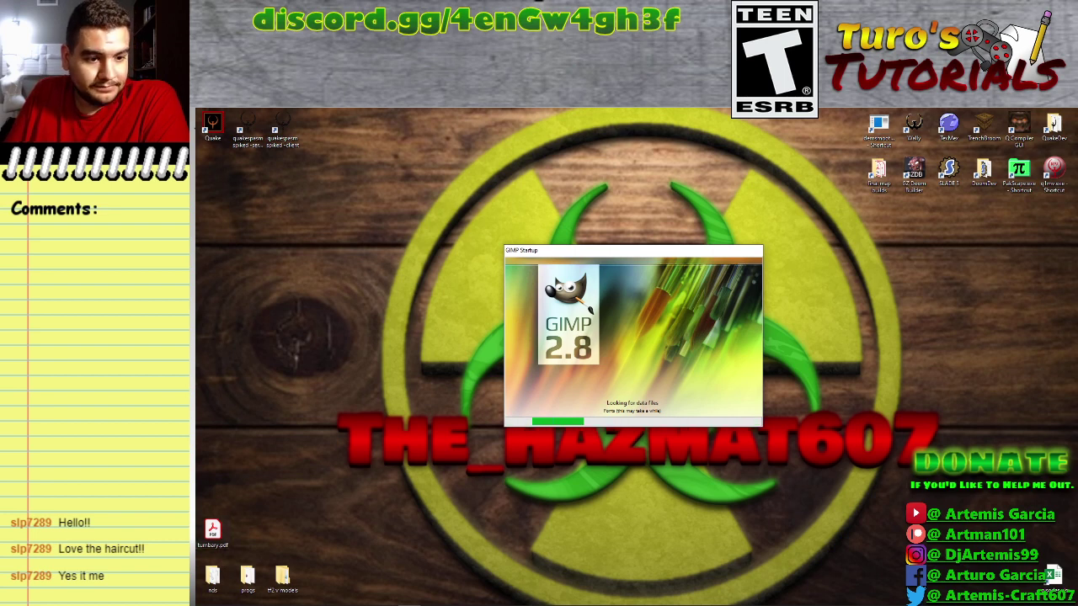
Close the 10x grid preview, move the episodes spreadsheet aside, and bring up the buildings folder.
mouse_move(362, 601)
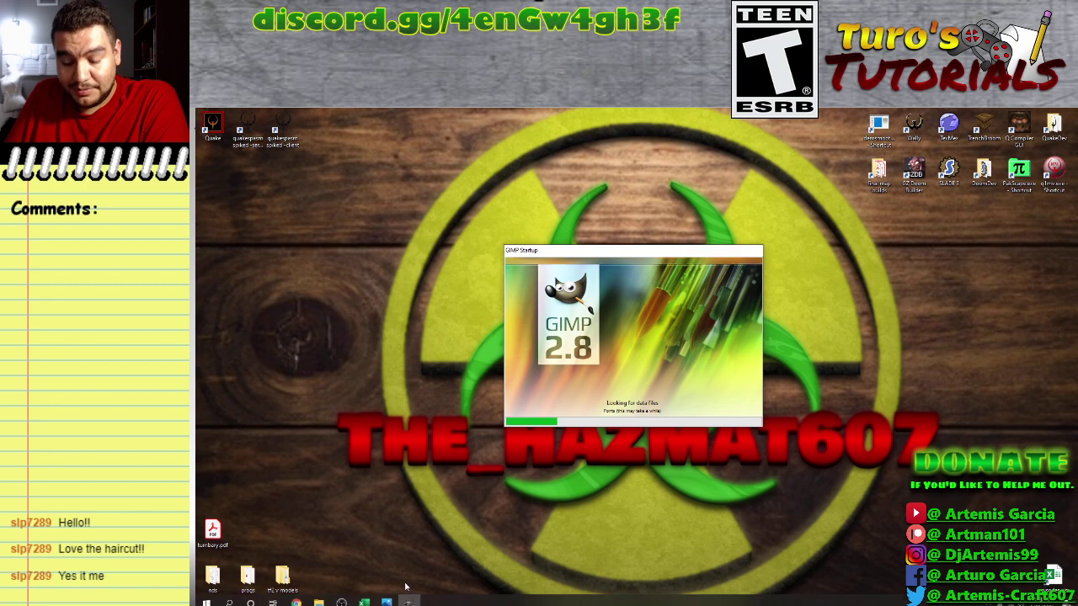
left_click(386, 597)
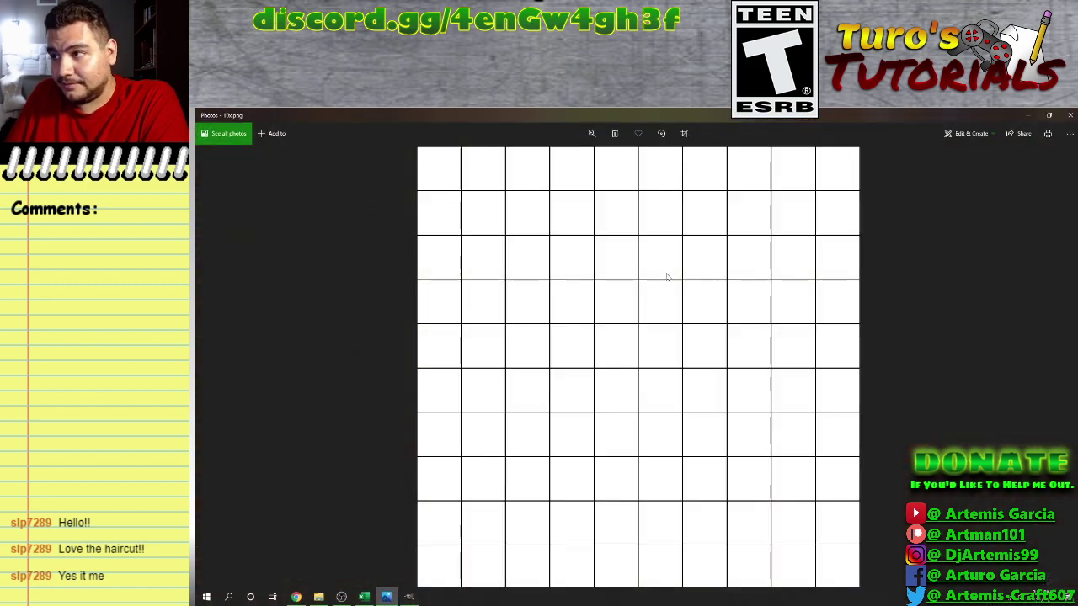
left_click(1068, 120)
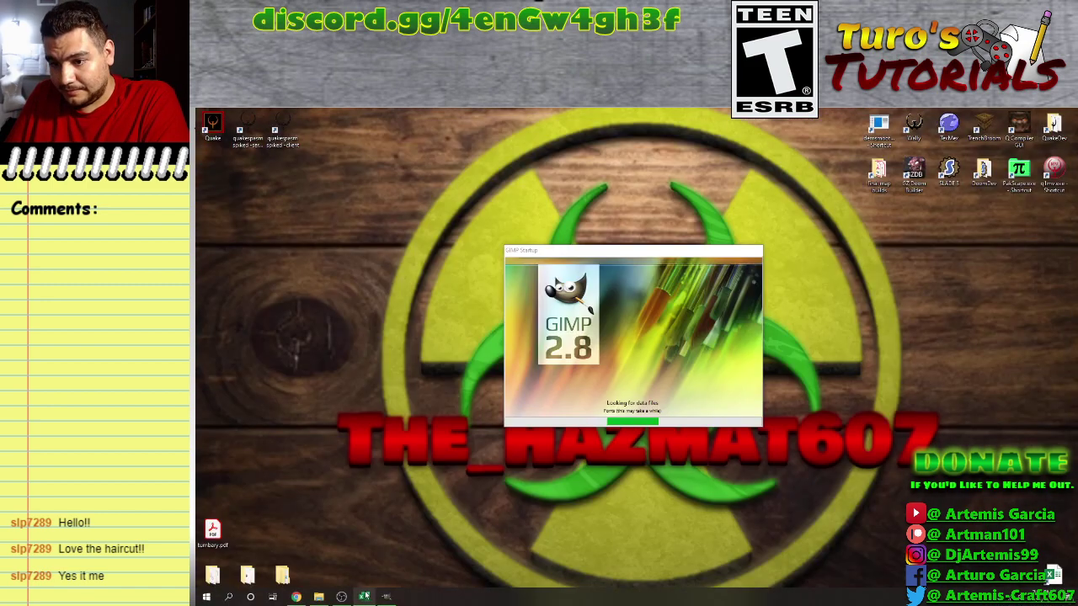
left_click(374, 598)
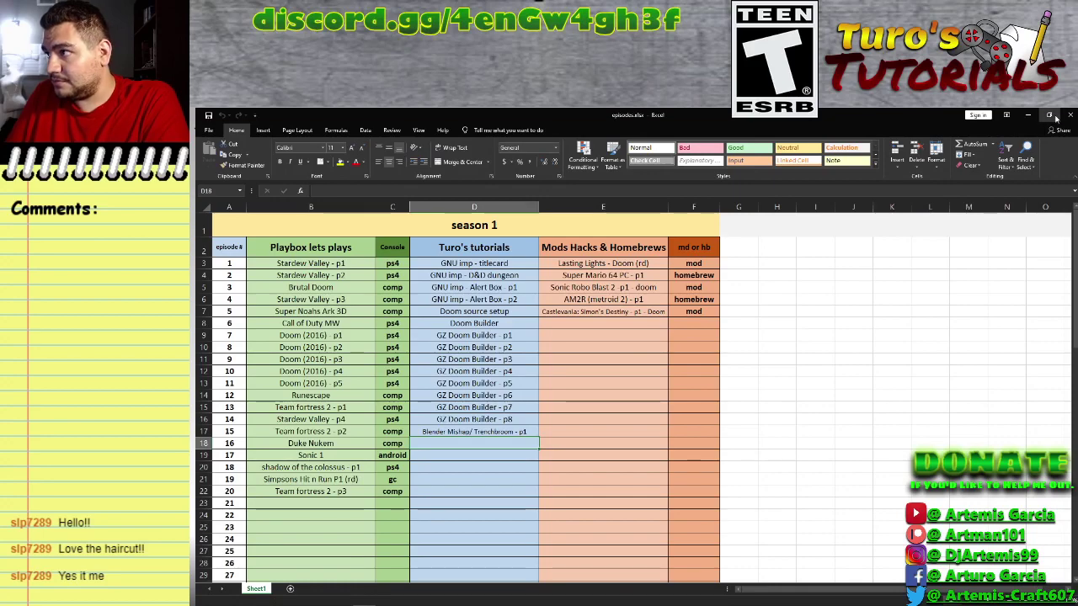
left_click(1028, 118)
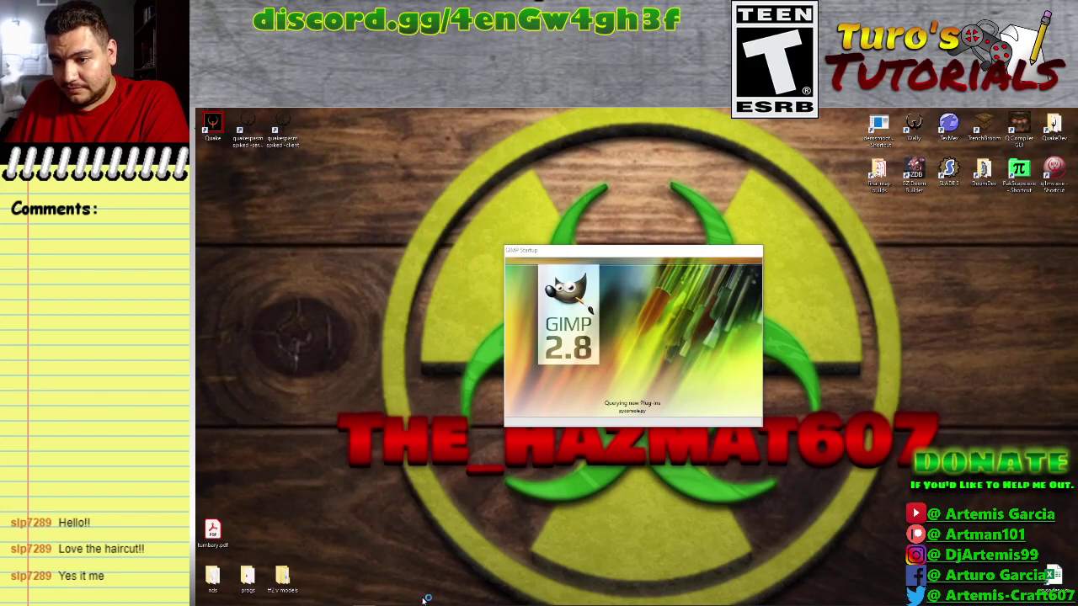
mouse_move(379, 600)
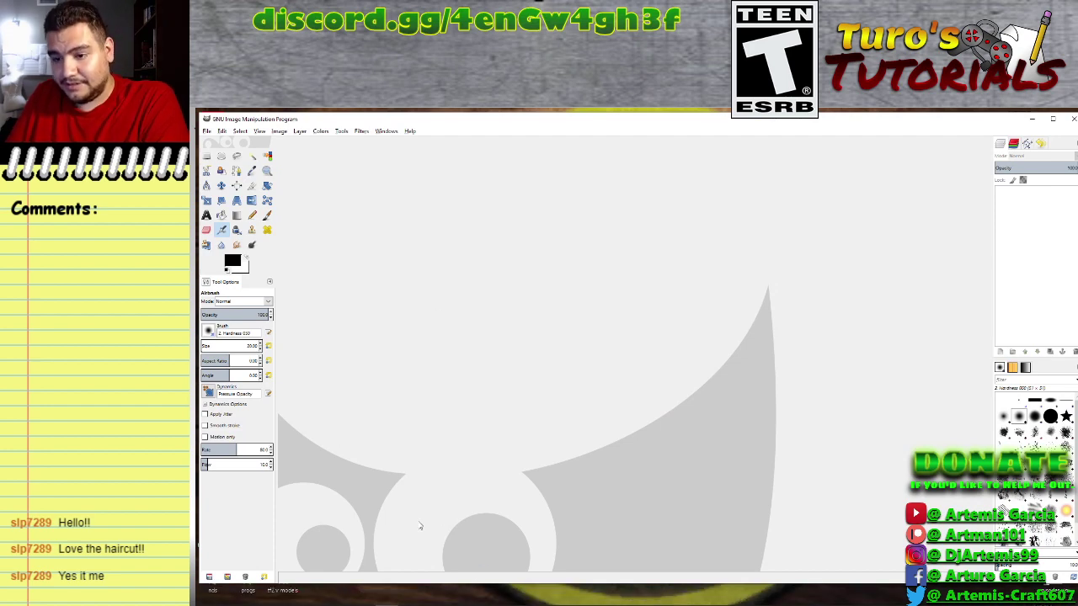
left_click(316, 596)
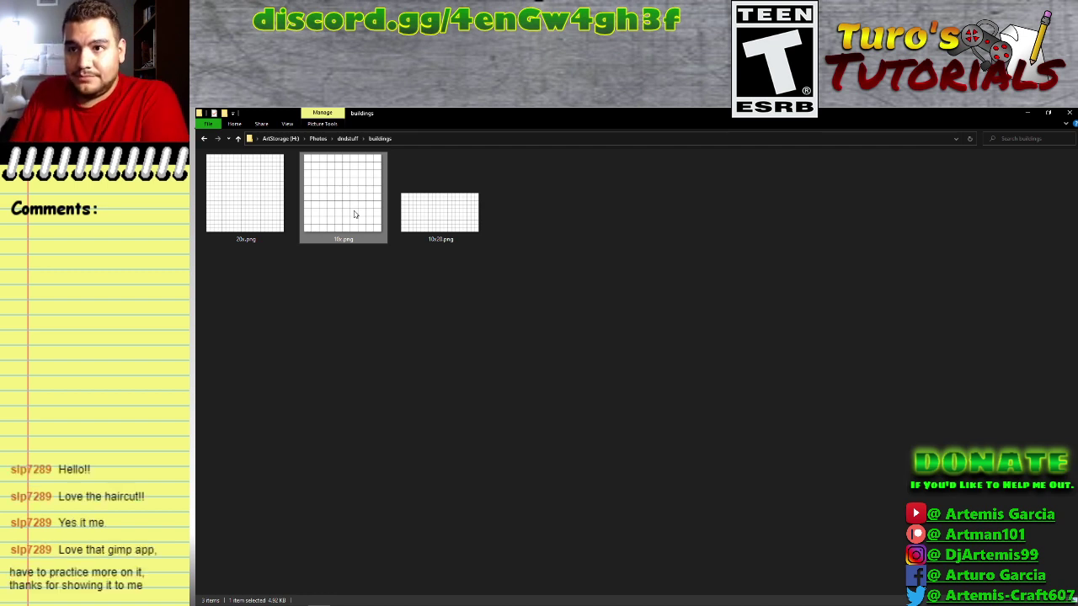
Copy 10x.png and paste it into the buildings folder four times.
right_click(354, 214)
left_click(382, 403)
right_click(388, 344)
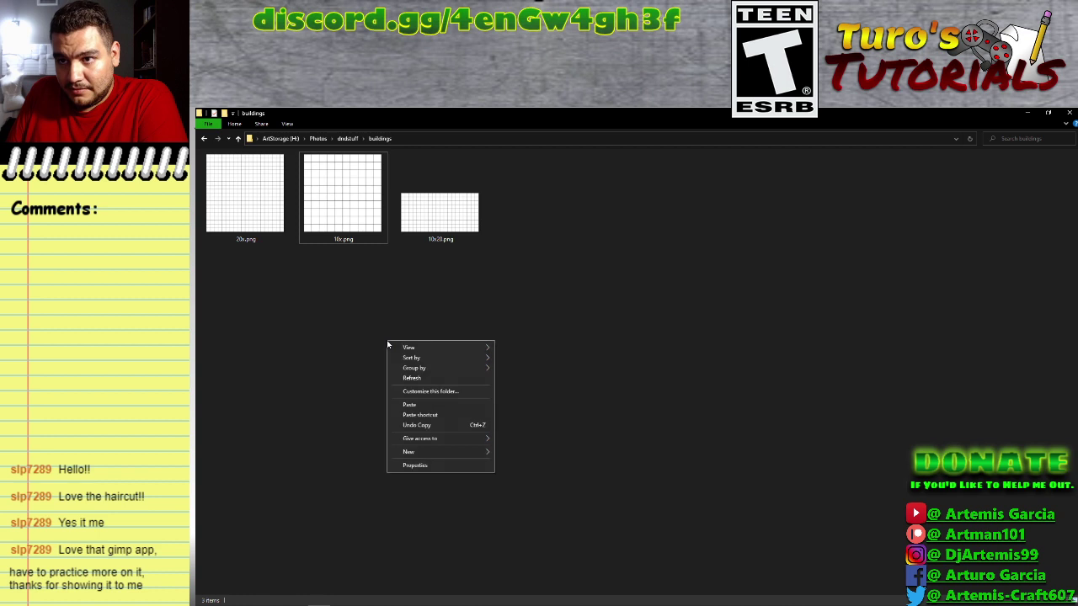
left_click(413, 405)
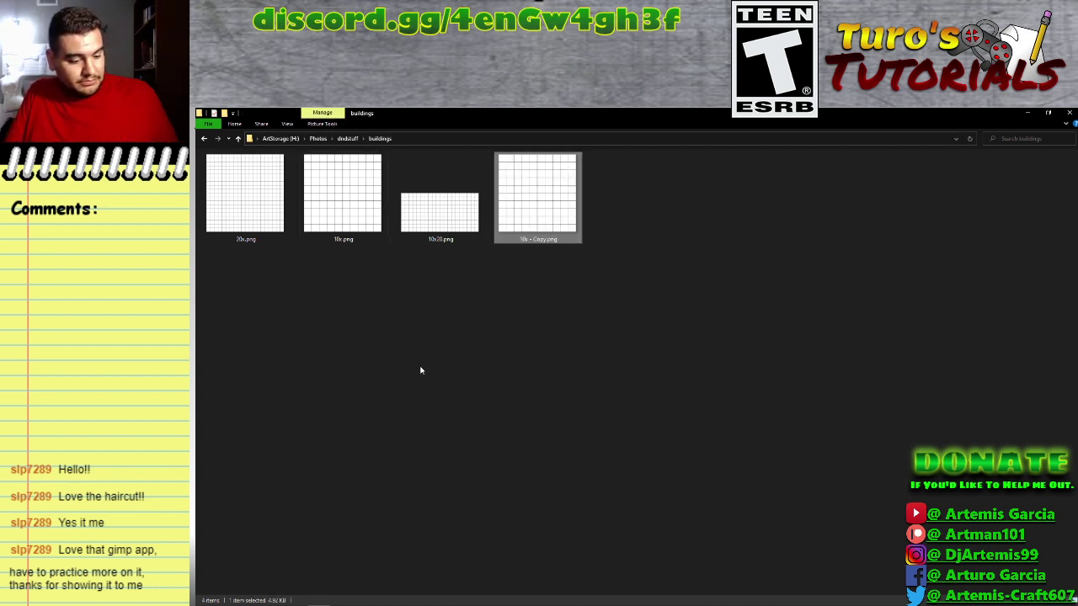
key("ctrl+v")
key("ctrl+v")
key("ctrl+v")
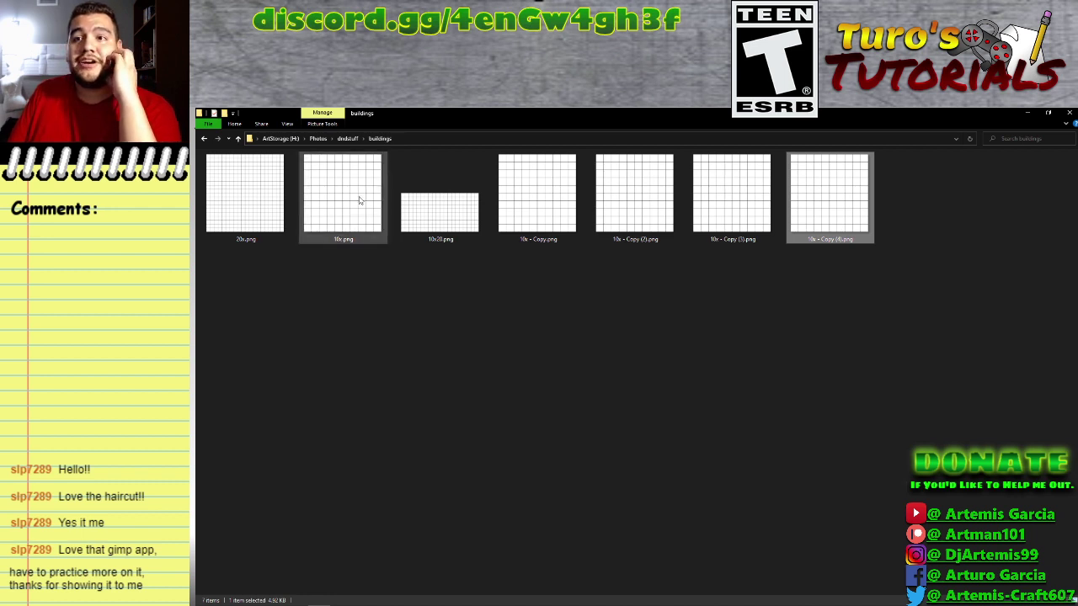
Open 10x - Copy.png and 10x - Copy (2).png in GIMP.
left_click_drag(520, 310, 867, 206)
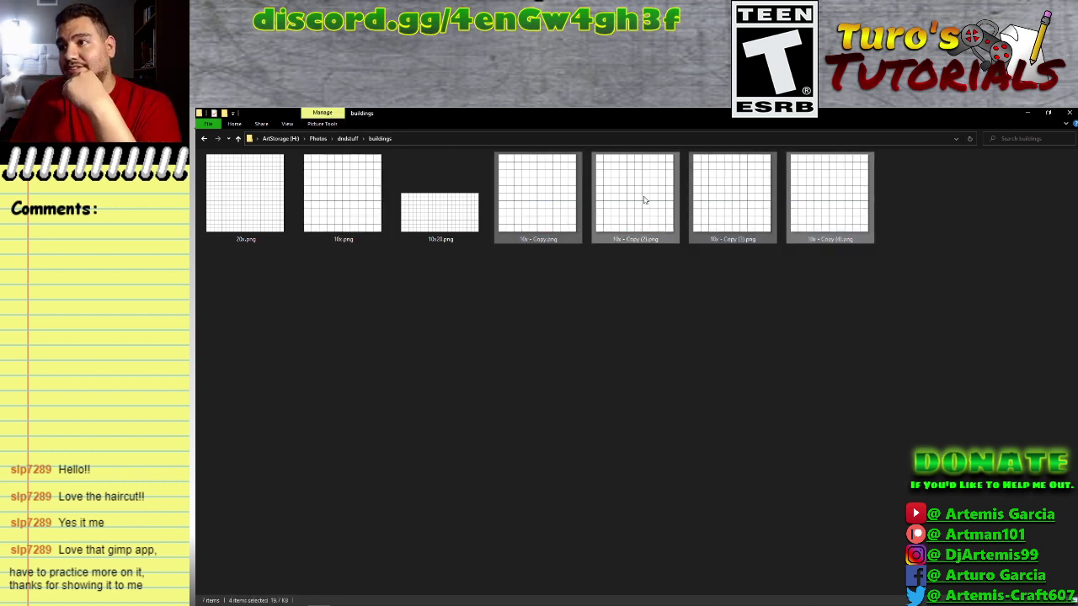
right_click(573, 199)
left_click(527, 200)
right_click(527, 176)
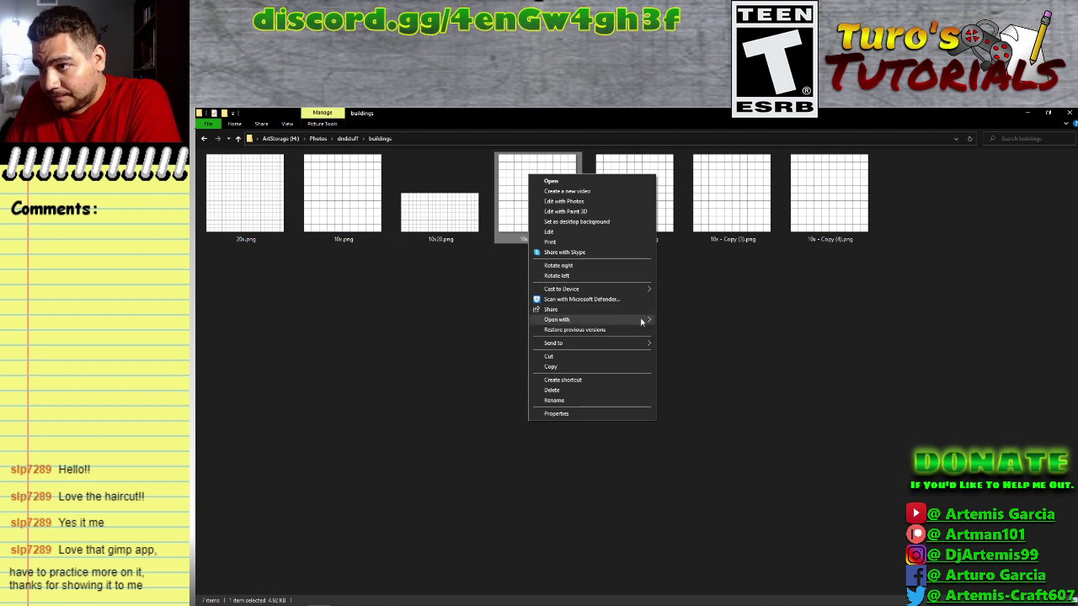
mouse_move(641, 321)
left_click(689, 321)
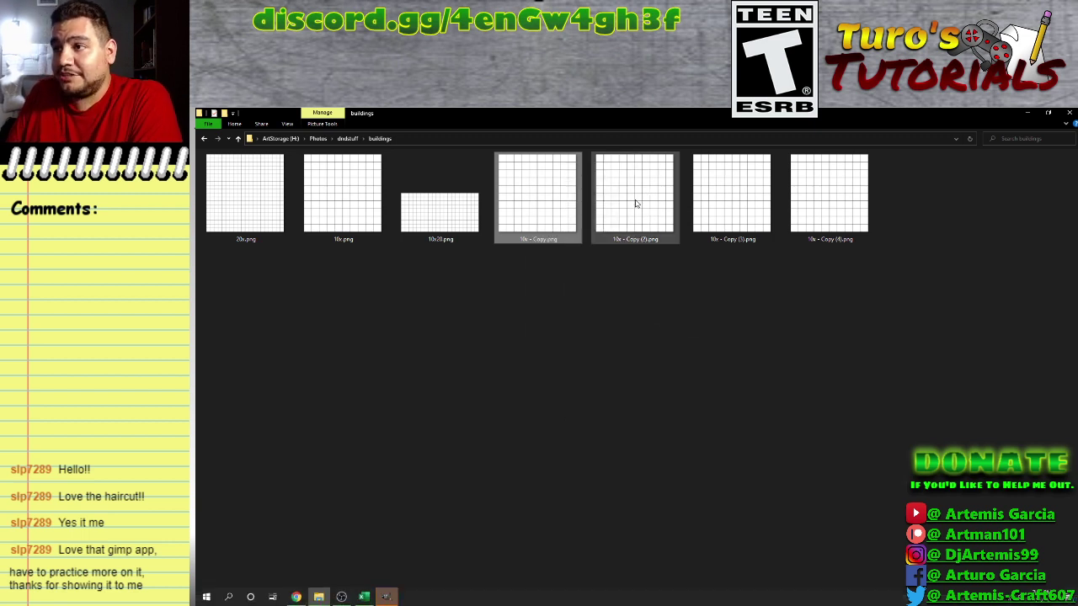
right_click(636, 201)
mouse_move(672, 346)
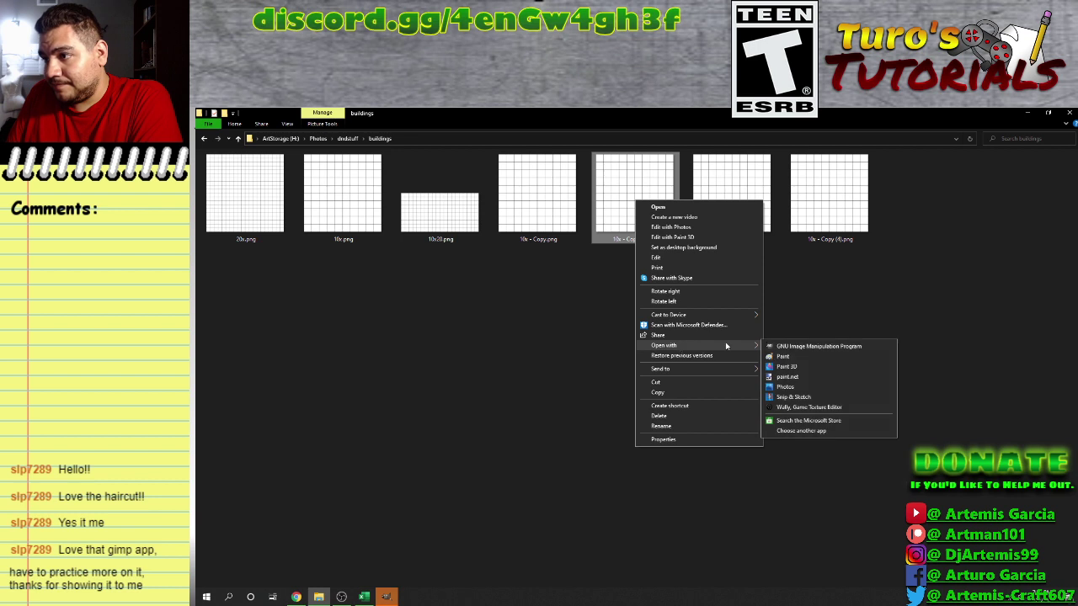
left_click(800, 346)
Open 10x - Copy (3).png and 10x - Copy (4).png in GIMP.
left_click(739, 174)
right_click(739, 174)
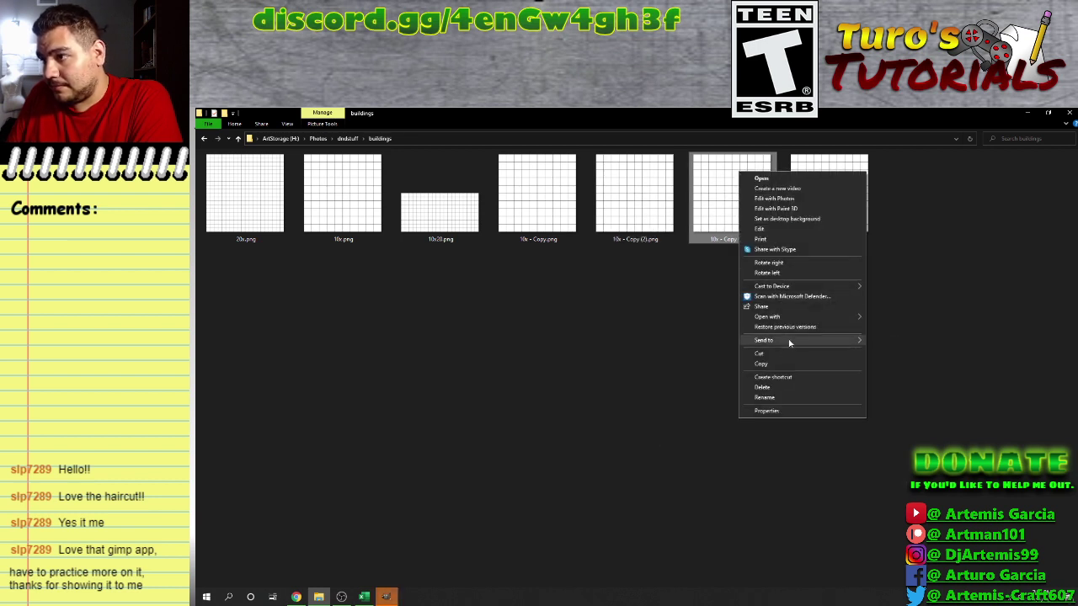
mouse_move(789, 320)
left_click(876, 317)
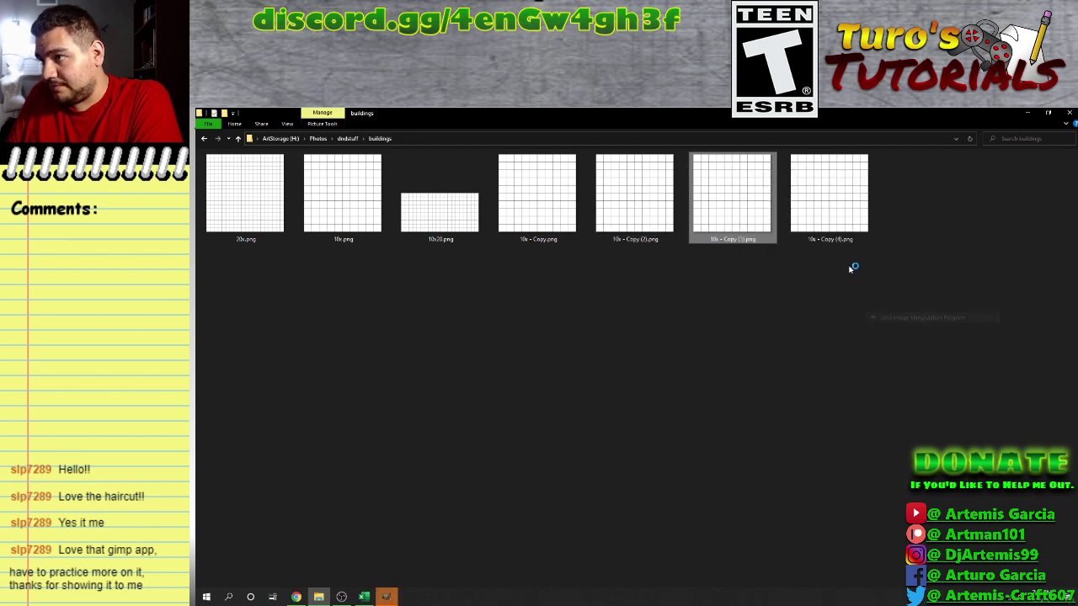
right_click(824, 212)
mouse_move(850, 357)
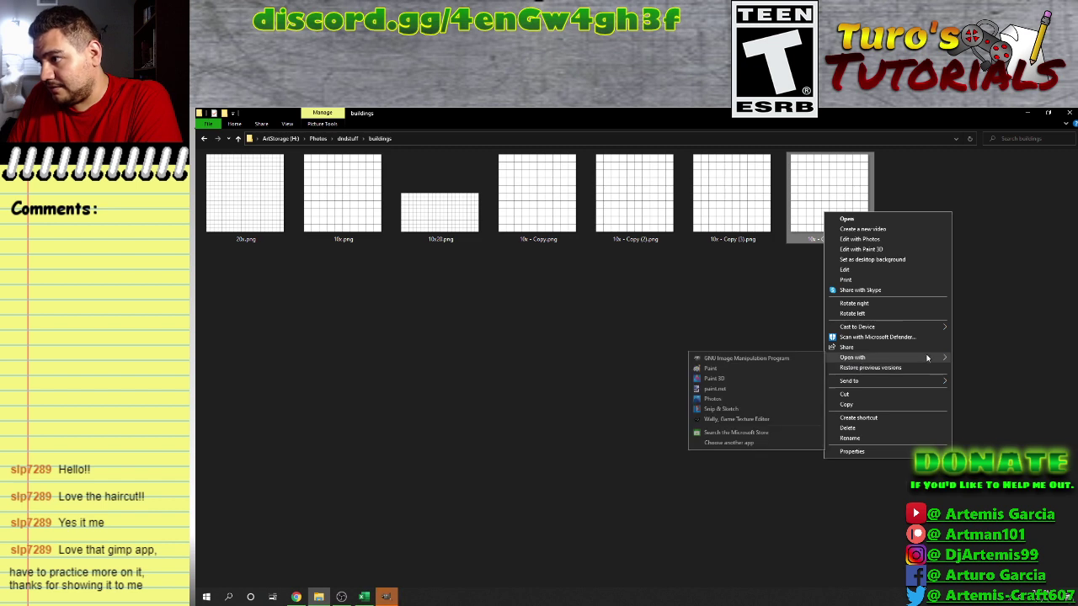
left_click(769, 358)
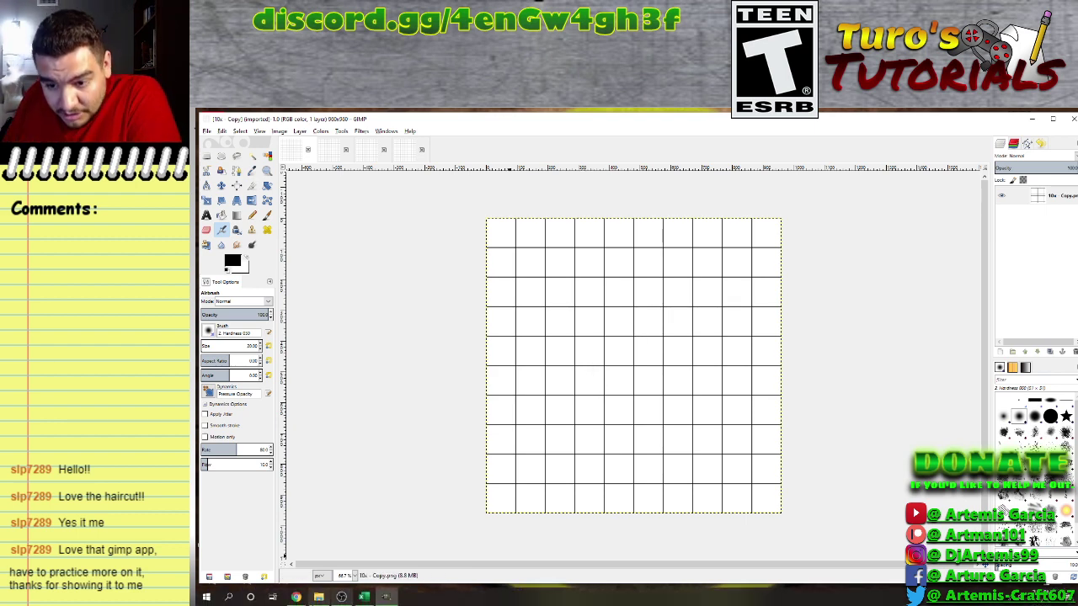
Go from buildings back to dndstuff, open its furniture folder, then return to the GIMP grid image.
left_click(318, 597)
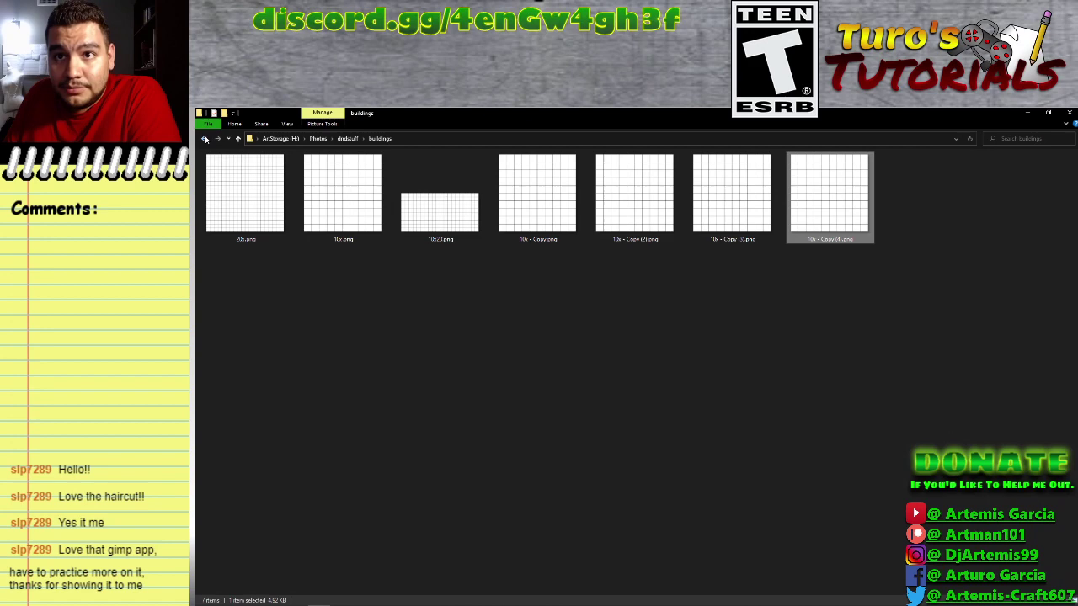
left_click(205, 140)
double_click(381, 185)
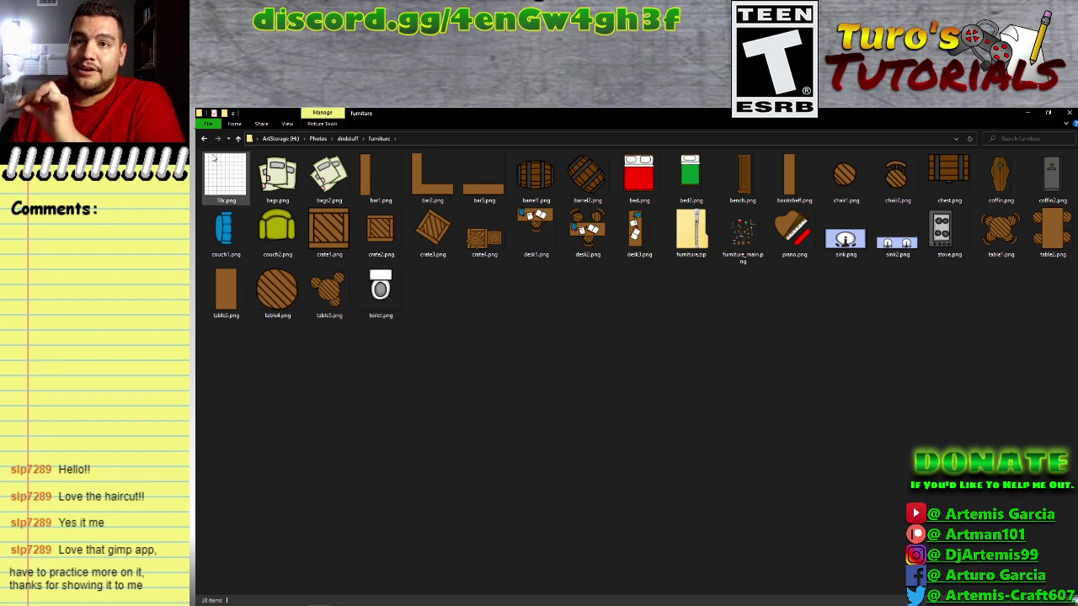
key("alt+Left")
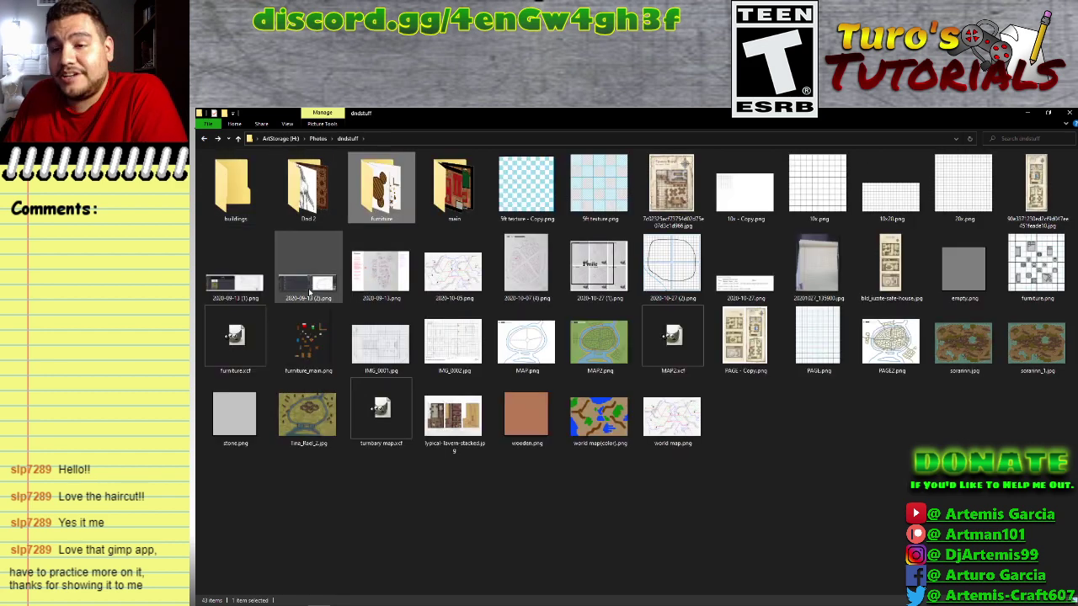
left_click(236, 349)
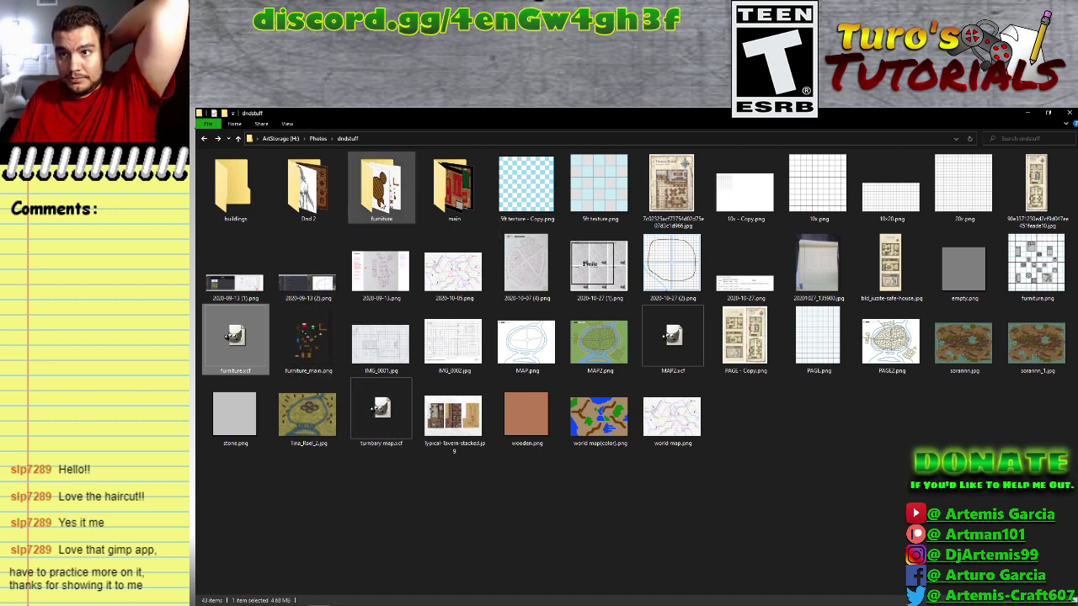
double_click(384, 200)
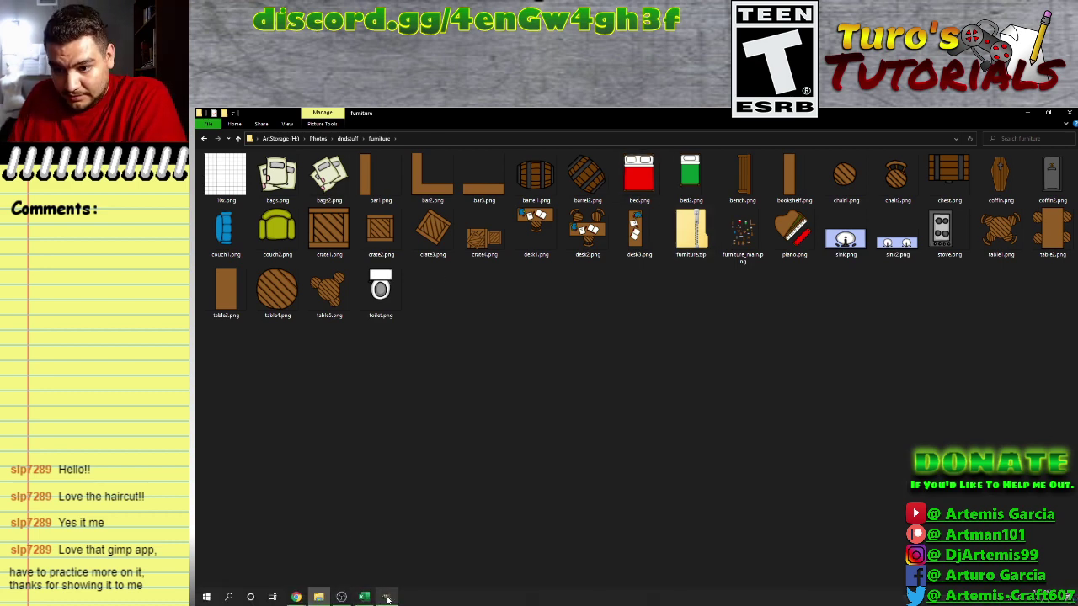
left_click(386, 600)
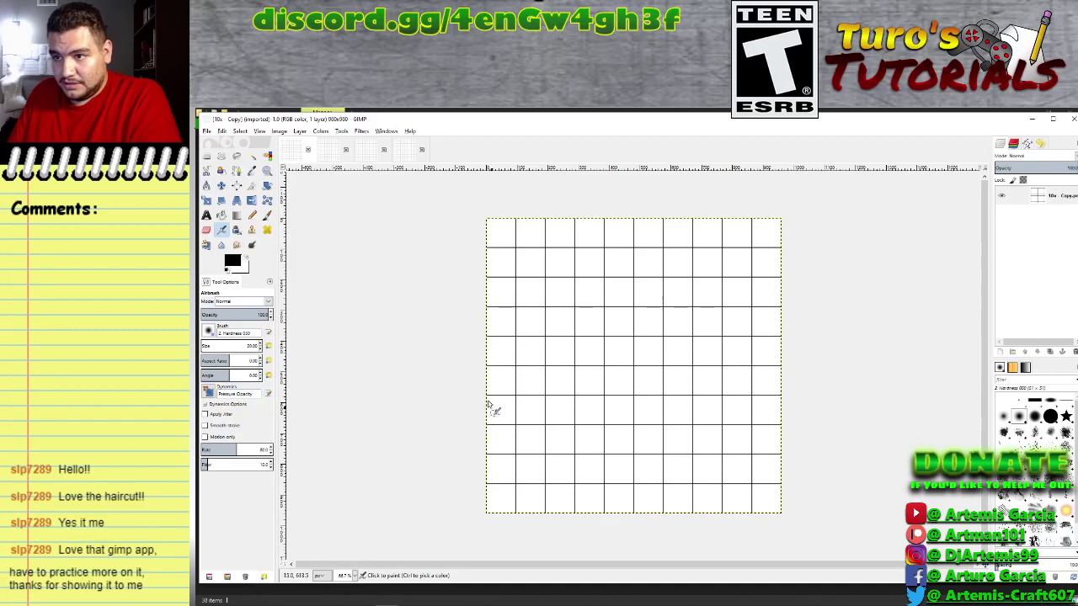
Add a transparent layer, try test brush strokes on it, then undo them.
left_click(251, 158)
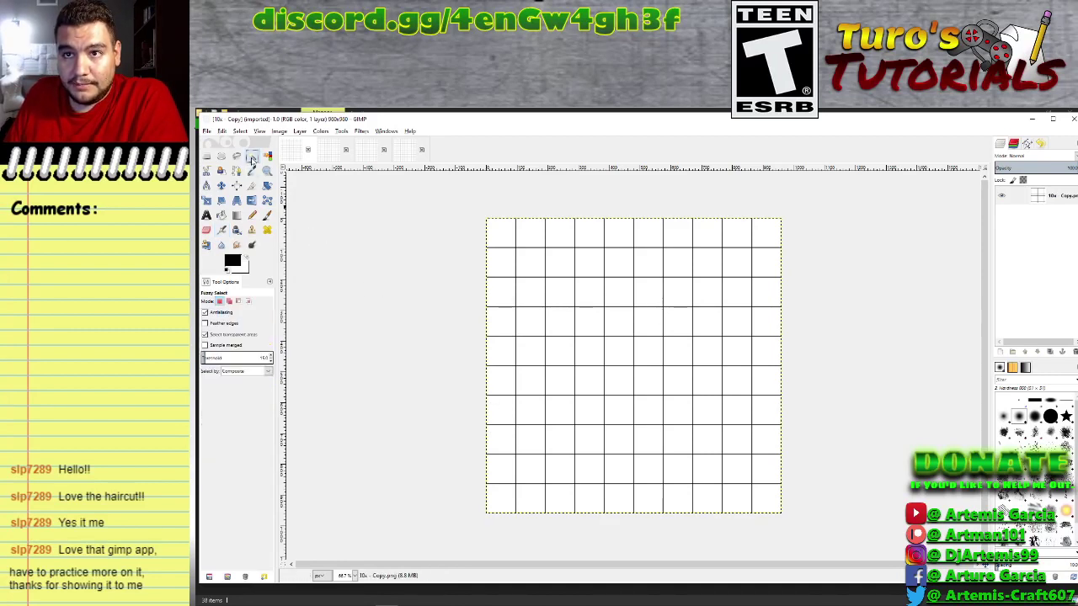
left_click(252, 215)
left_click(1001, 352)
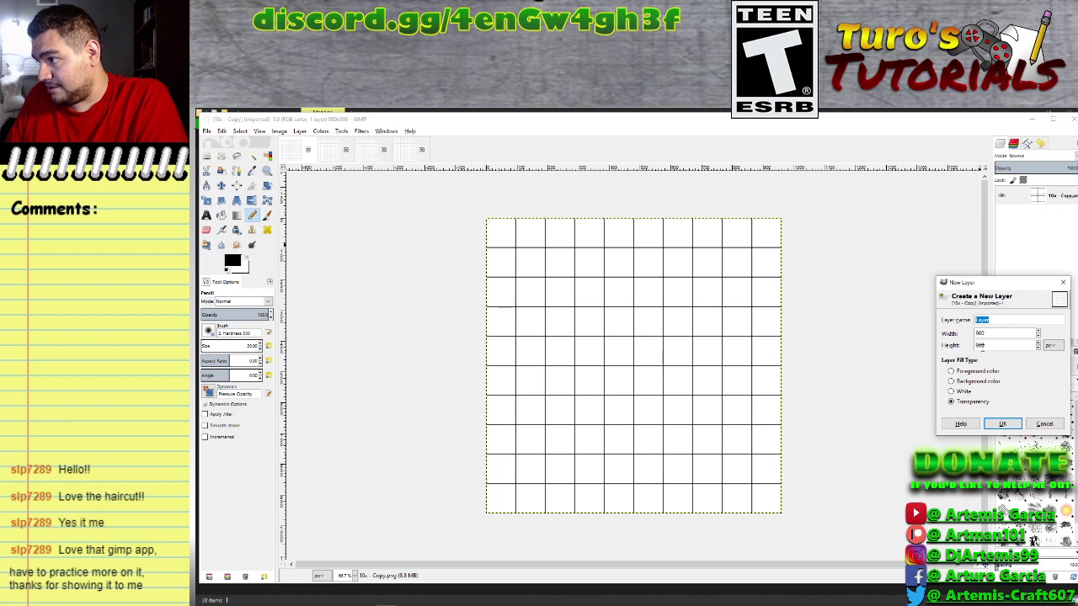
left_click(1002, 424)
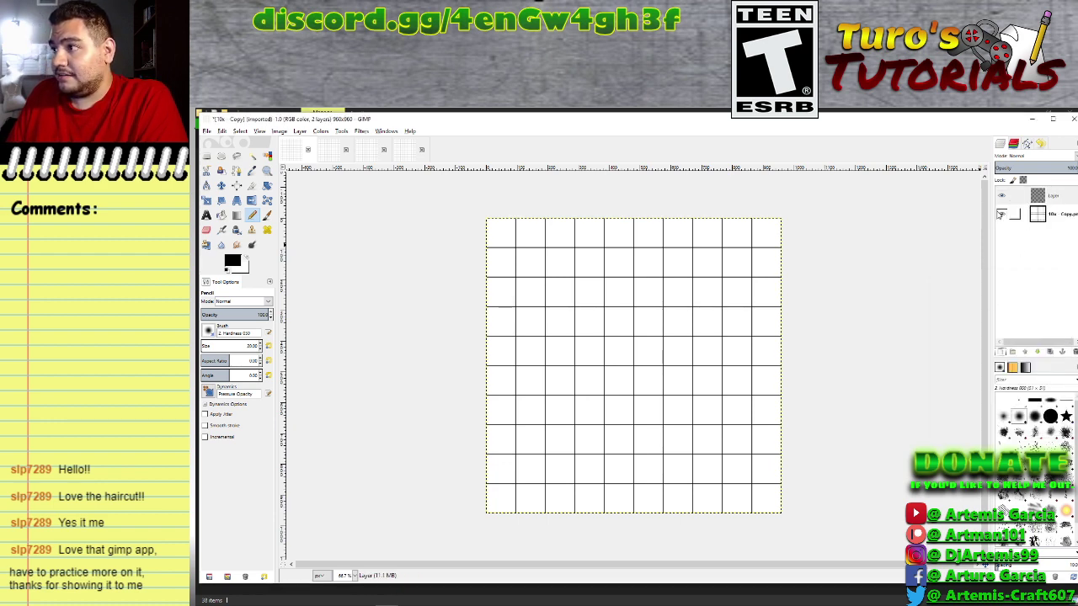
left_click(267, 216)
mouse_move(652, 334)
left_mouse_down()
mouse_move(679, 356)
mouse_move(781, 317)
left_mouse_up()
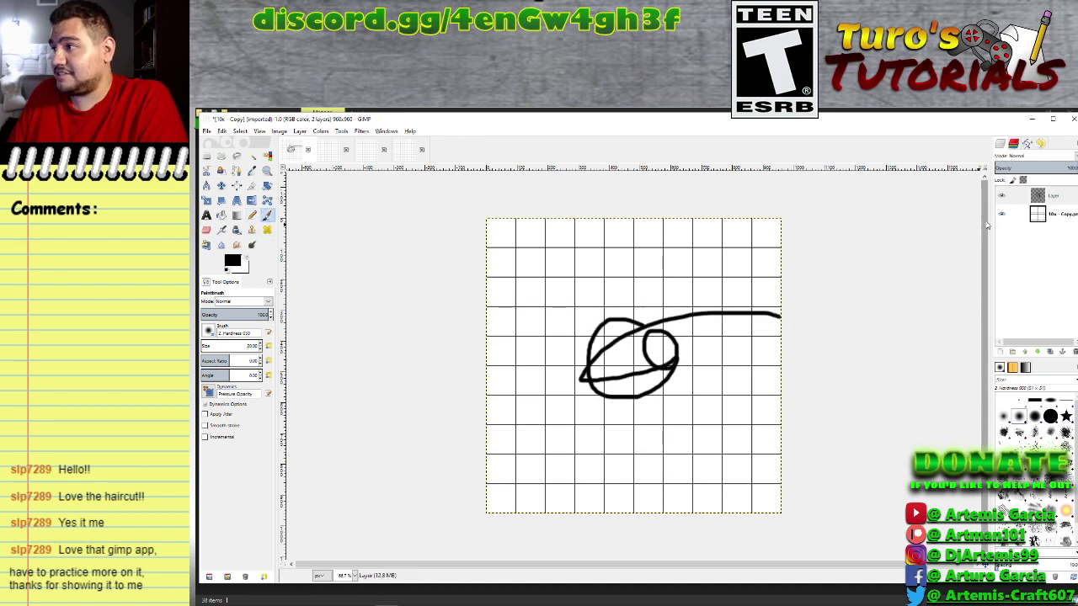
left_click(1049, 196)
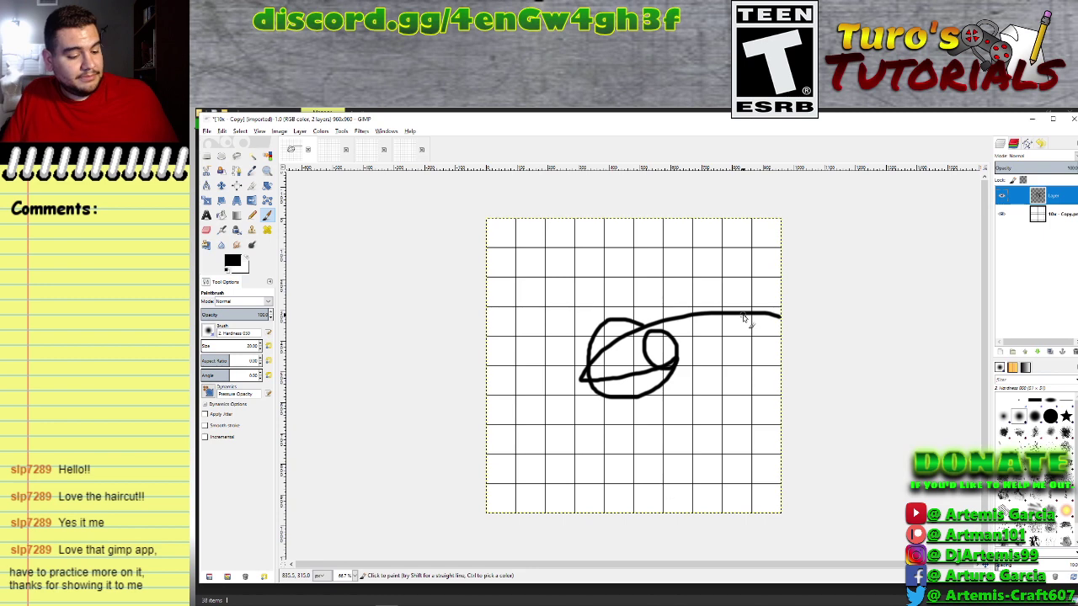
key("ctrl+z")
key("ctrl+z")
key("ctrl+z")
key("ctrl+z")
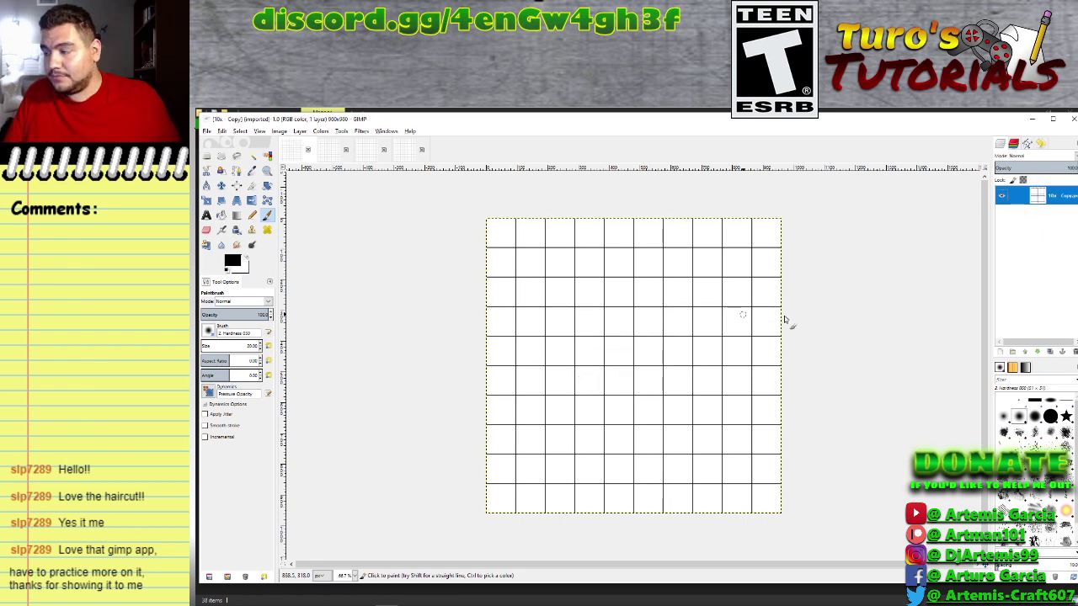
Add a fresh transparent layer, switch to the pencil, and lower the grid layer's opacity.
left_click(1001, 352)
left_click(1003, 433)
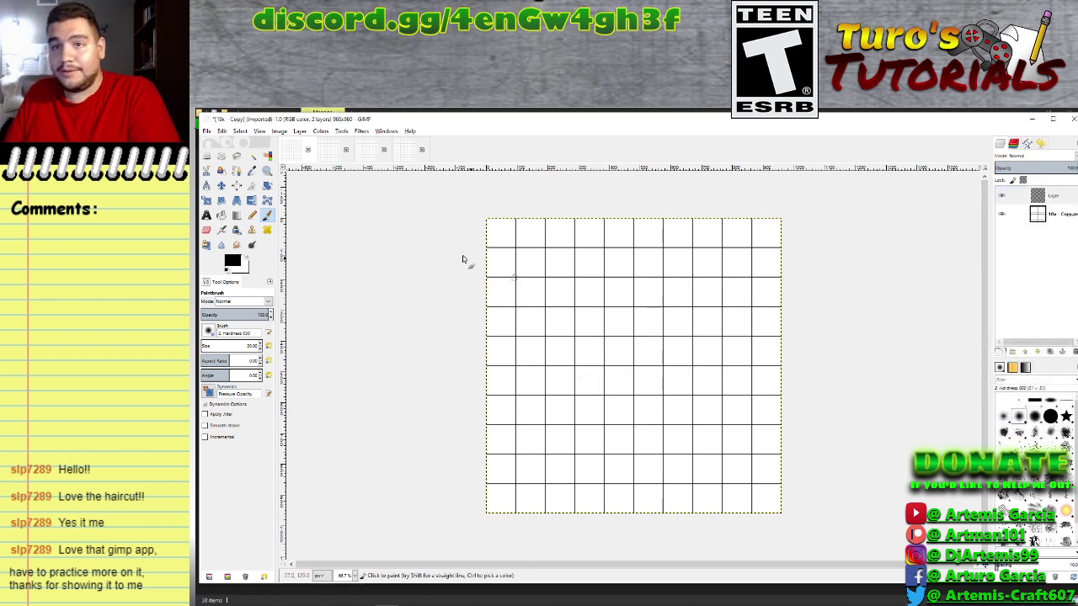
key("n")
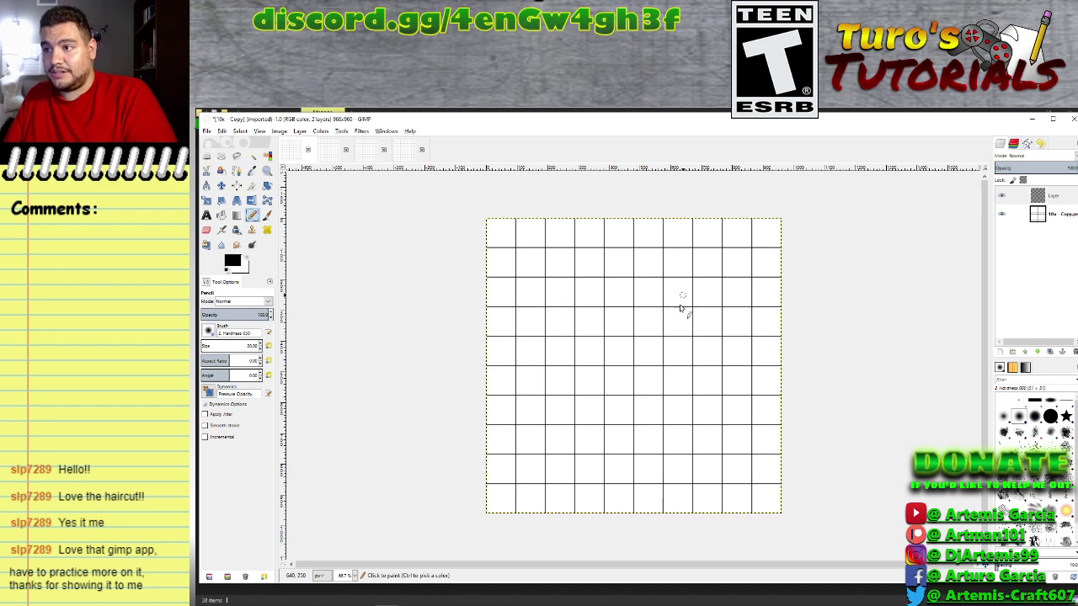
left_click(1048, 214)
left_click_drag(1056, 170, 999, 168)
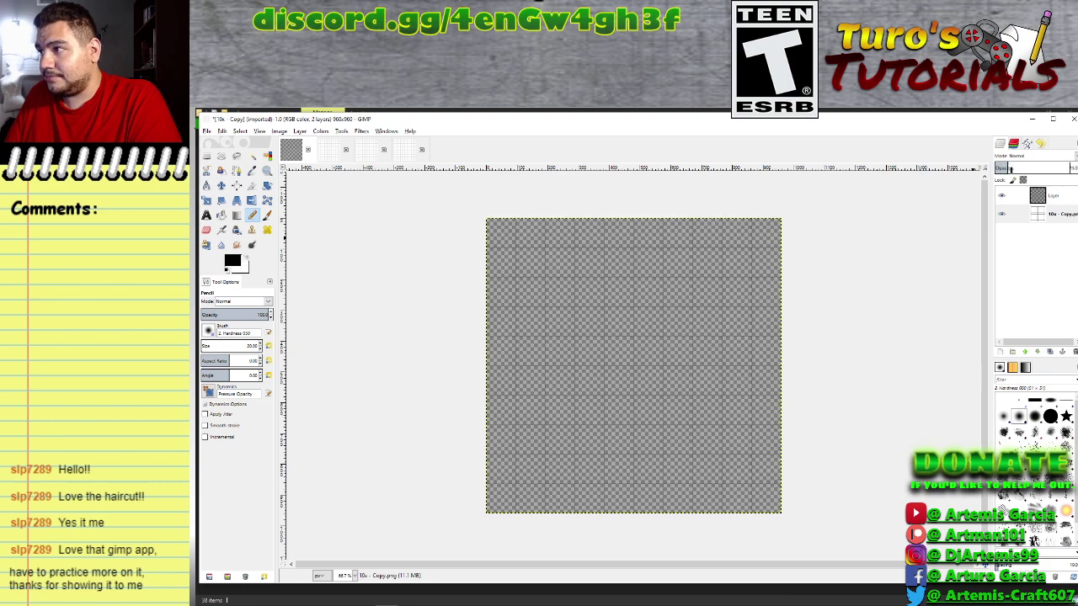
On the drawing layer, pencil a straight wall along the grid's top row and down to the bottom edge.
left_click(1015, 196)
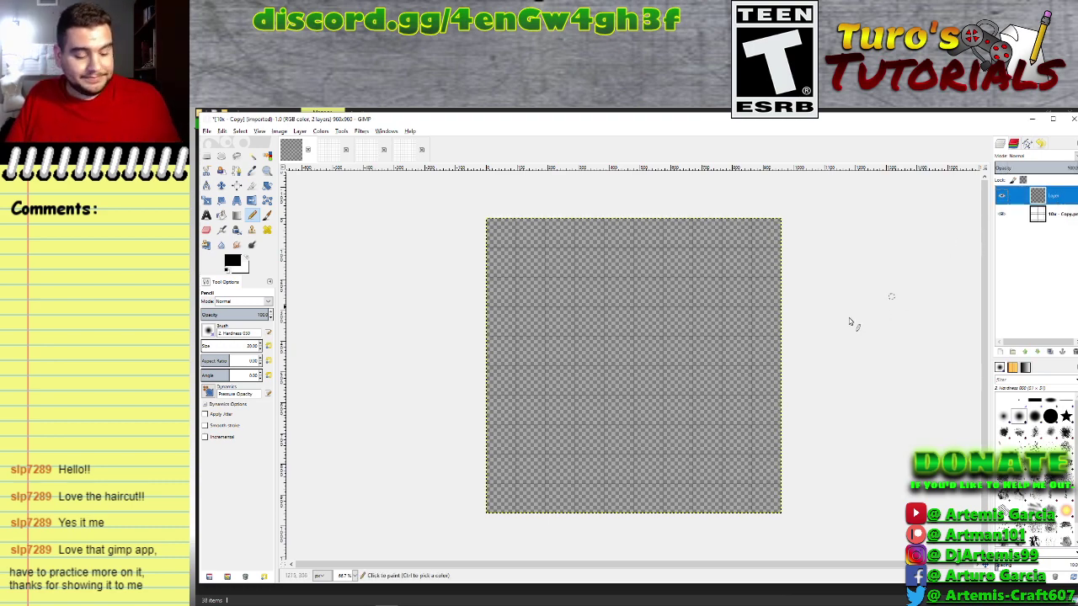
scroll(686, 333, "up", 3, "ctrl")
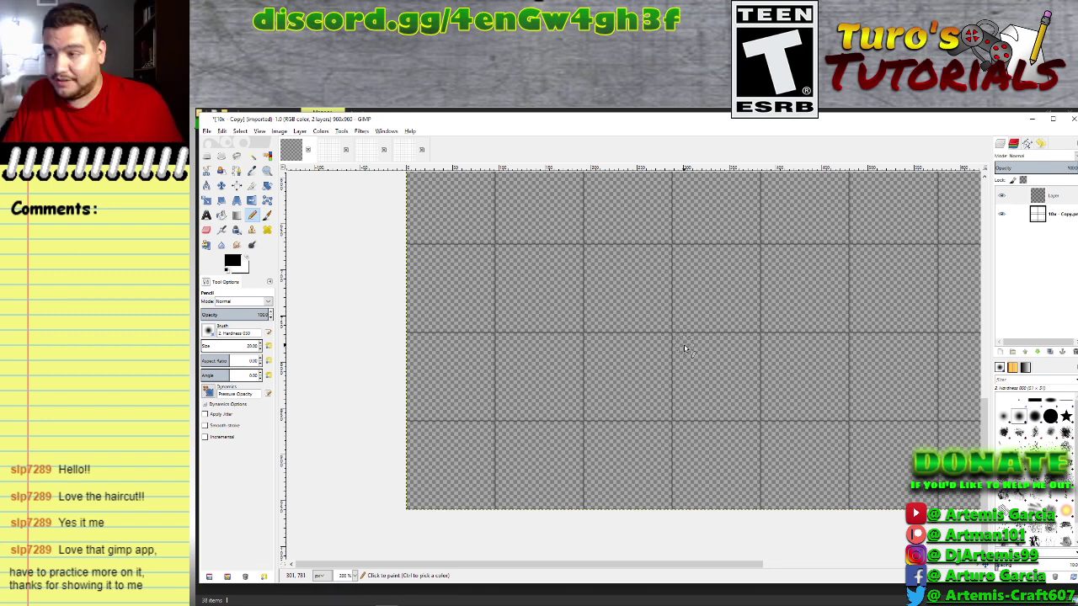
left_click_drag(712, 343, 665, 378)
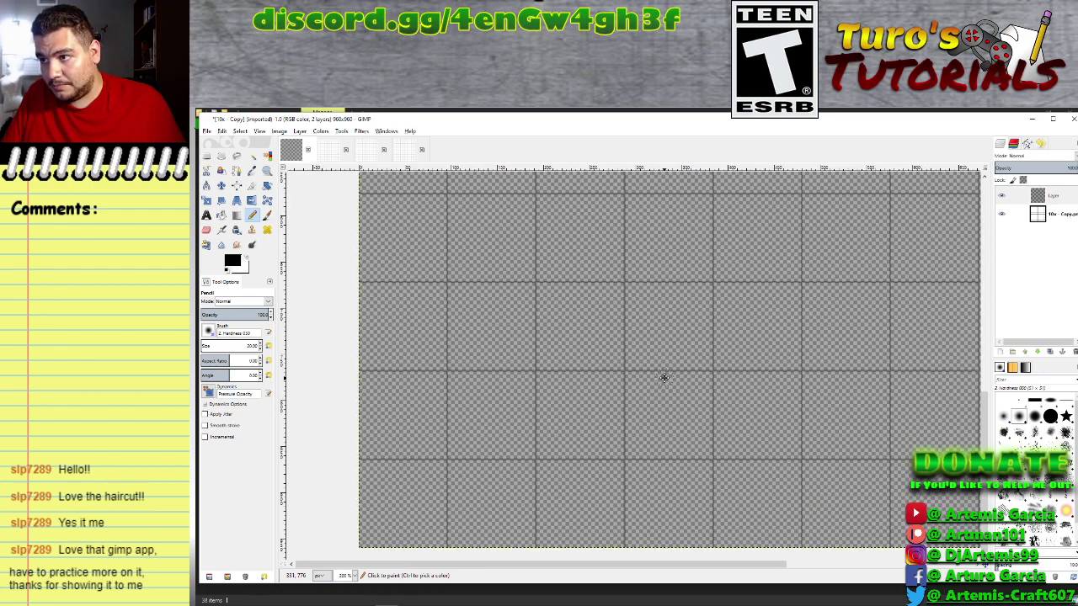
left_click(361, 194)
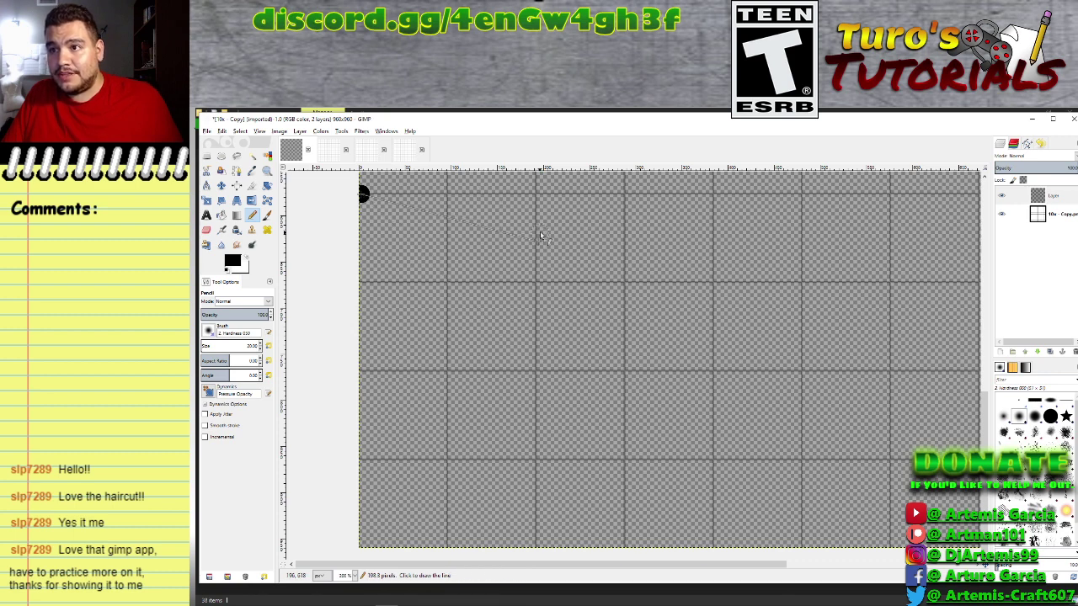
left_click(891, 193, "shift")
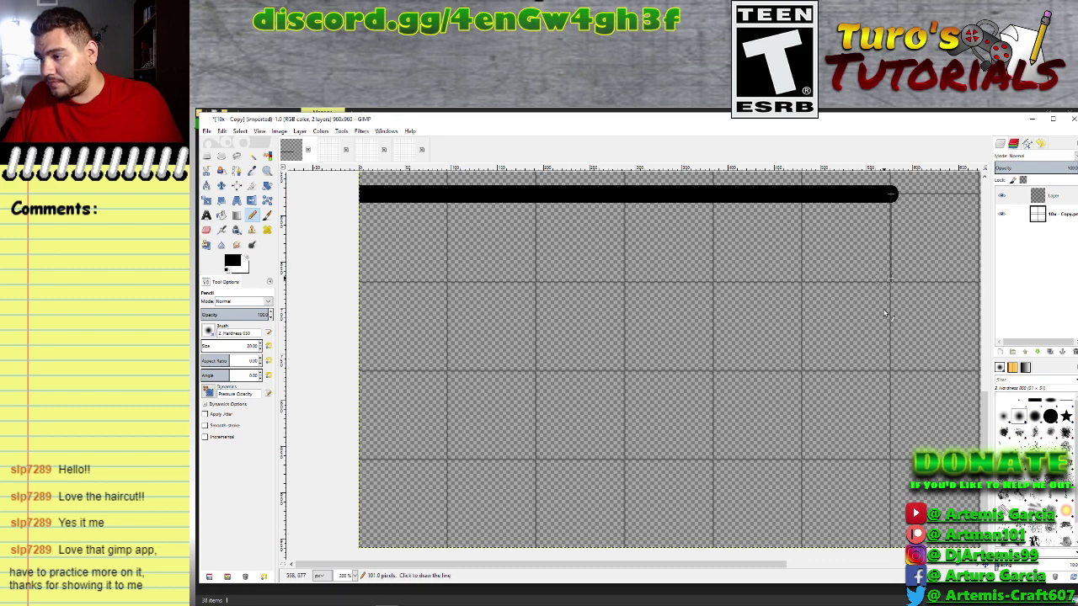
left_click(891, 551, "shift")
scroll(804, 388, "down", 3)
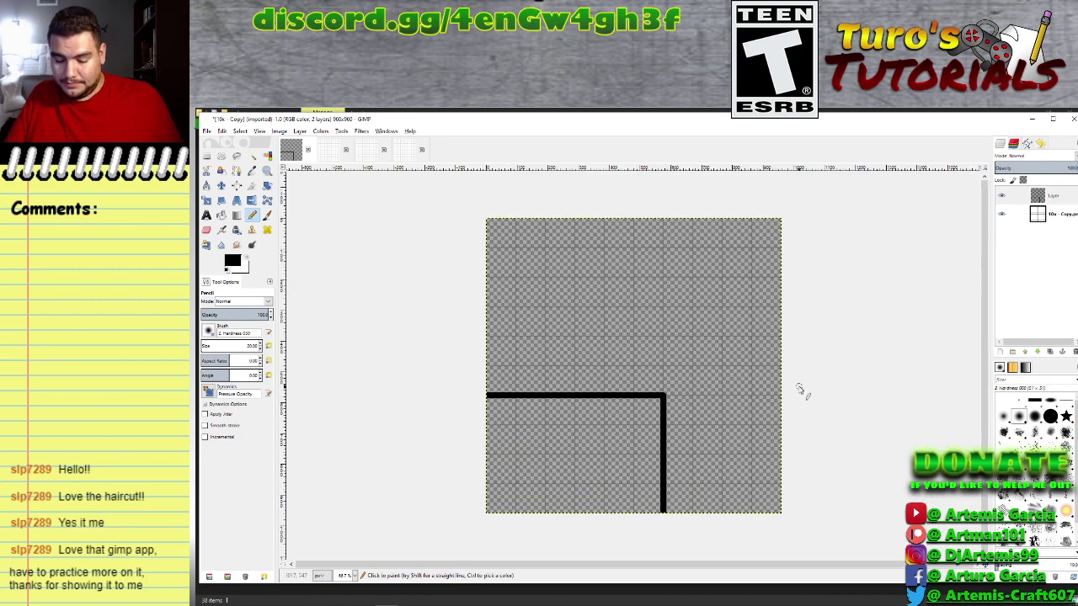
scroll(654, 368, "right", 3)
scroll(654, 369, "down", 2)
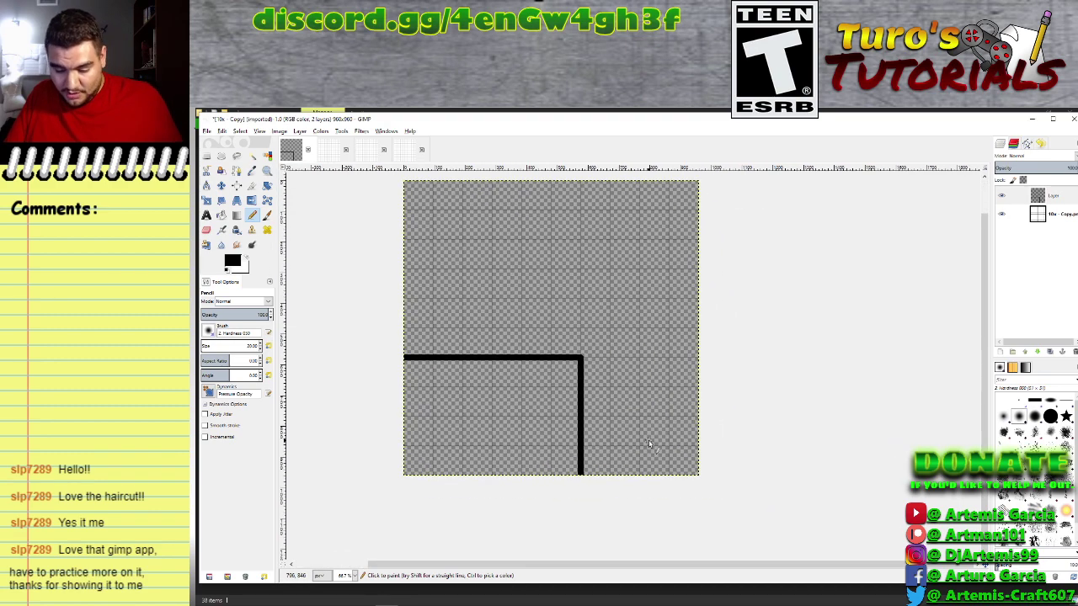
left_click_drag(650, 444, 604, 402)
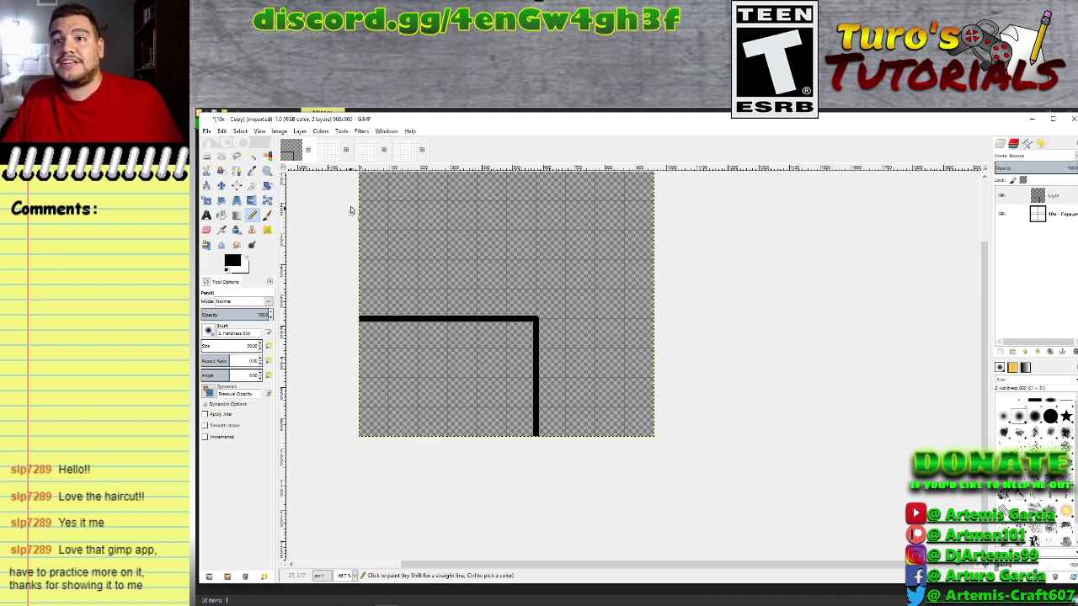
left_click(301, 133)
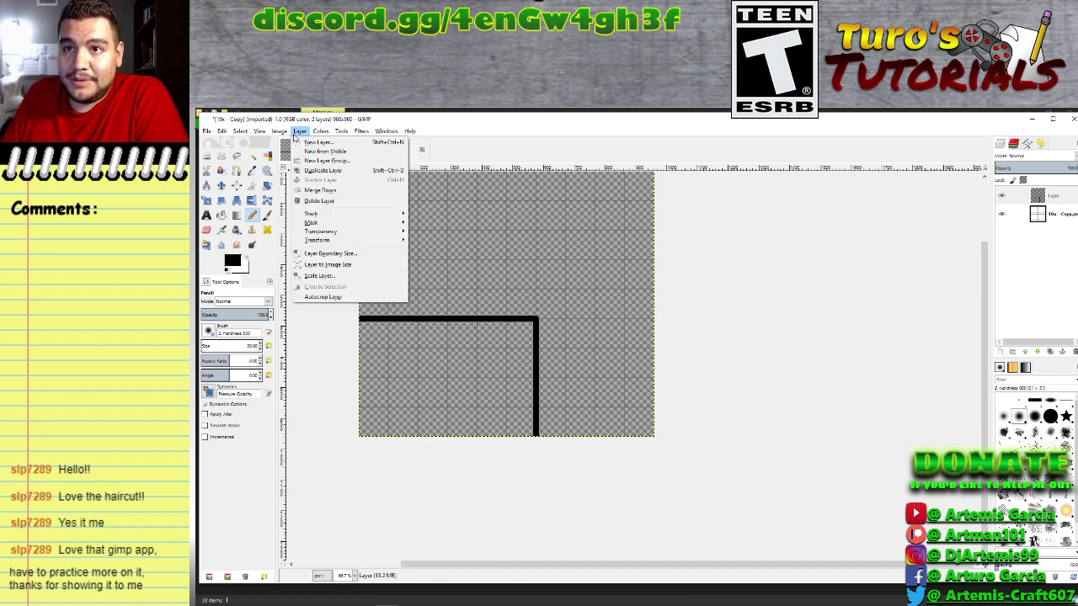
mouse_move(278, 133)
left_click(298, 174)
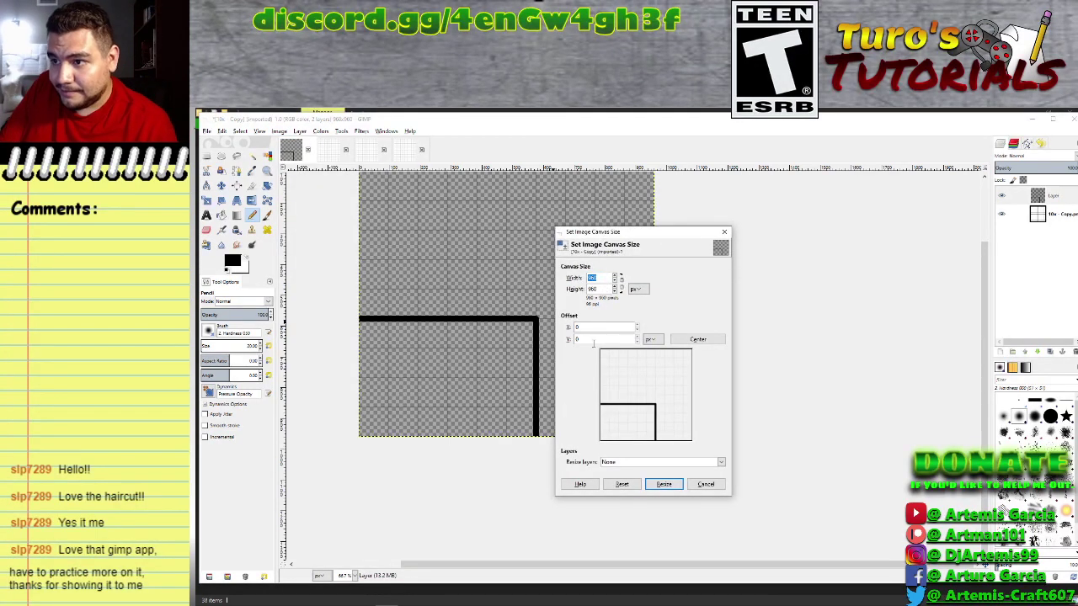
left_click(706, 485)
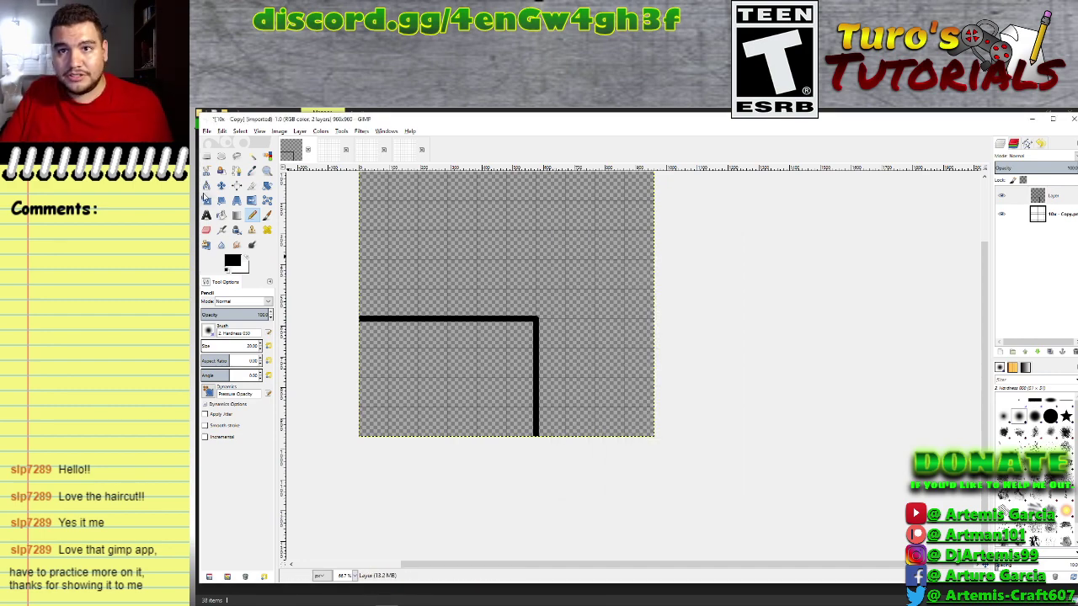
key("r")
key("1")
scroll(693, 387, "up", 1)
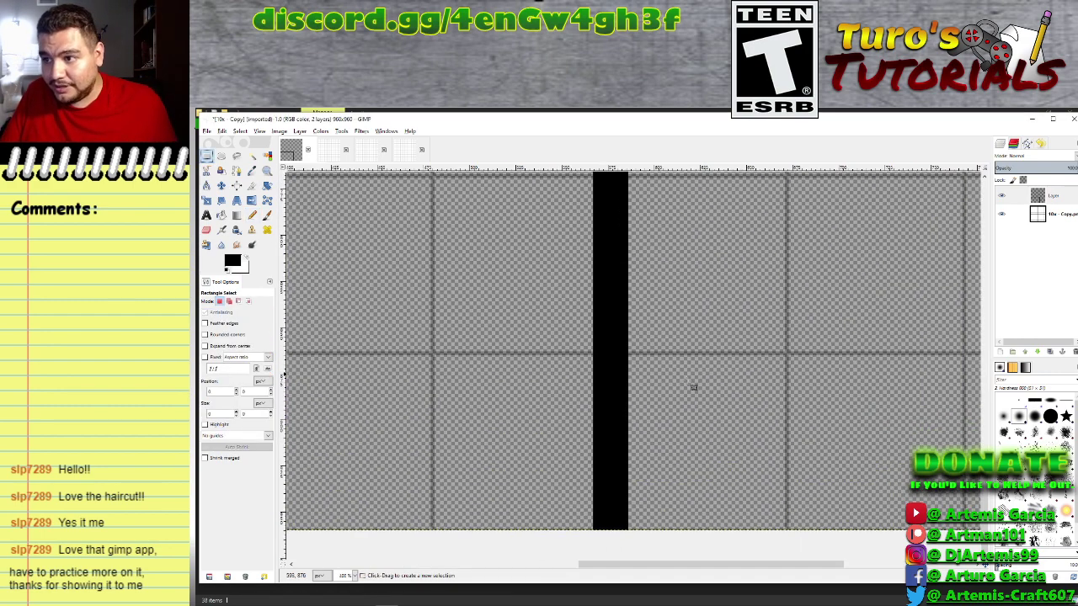
scroll(644, 354, "right", 4)
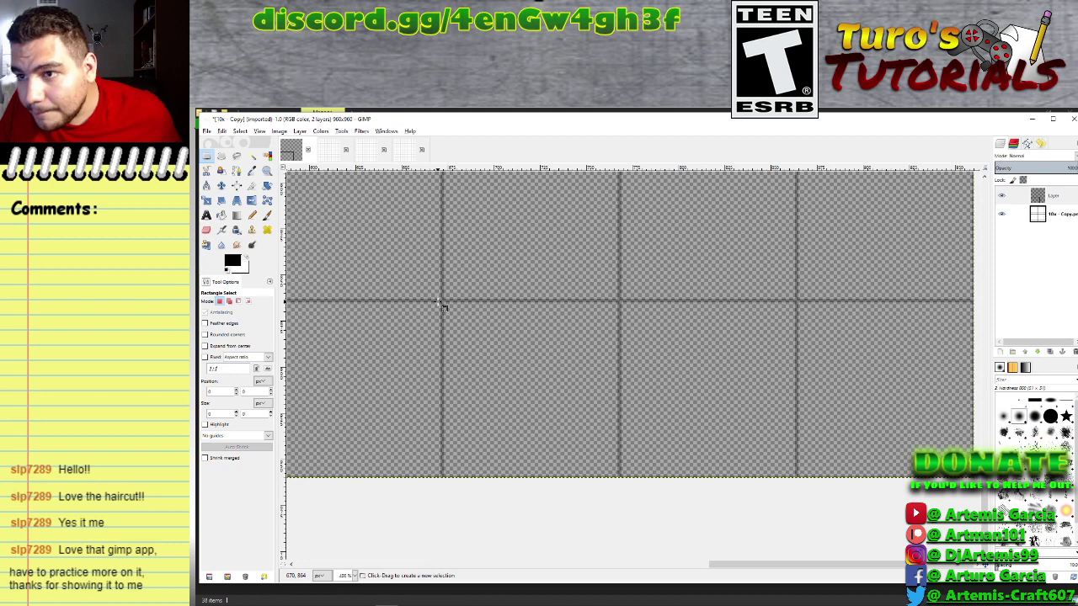
left_click_drag(443, 303, 625, 483)
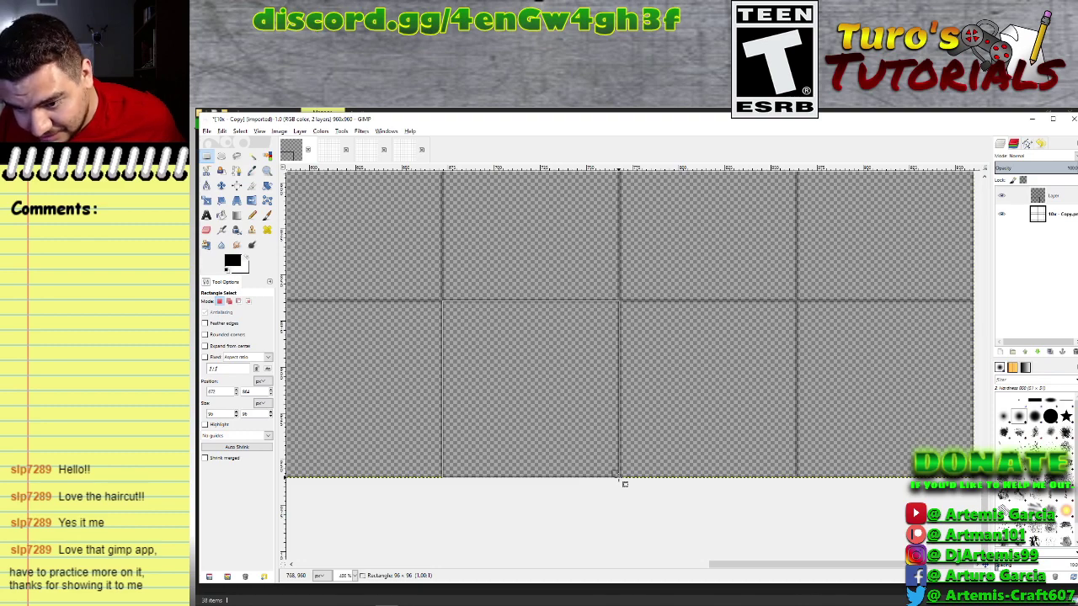
left_click_drag(625, 483, 681, 423)
scroll(680, 423, "down", 2)
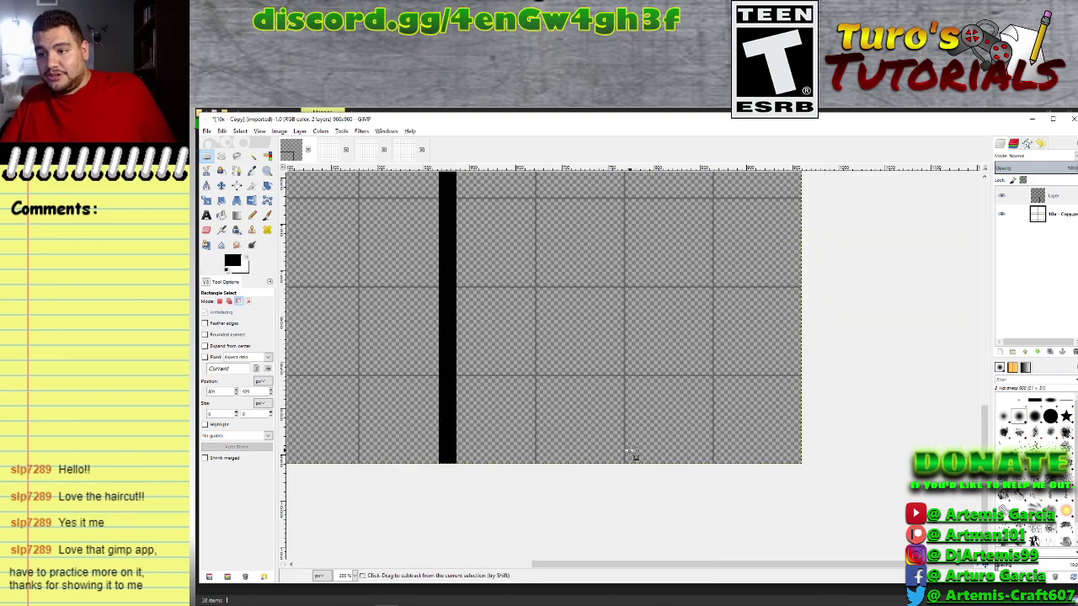
scroll(659, 489, "up", 1)
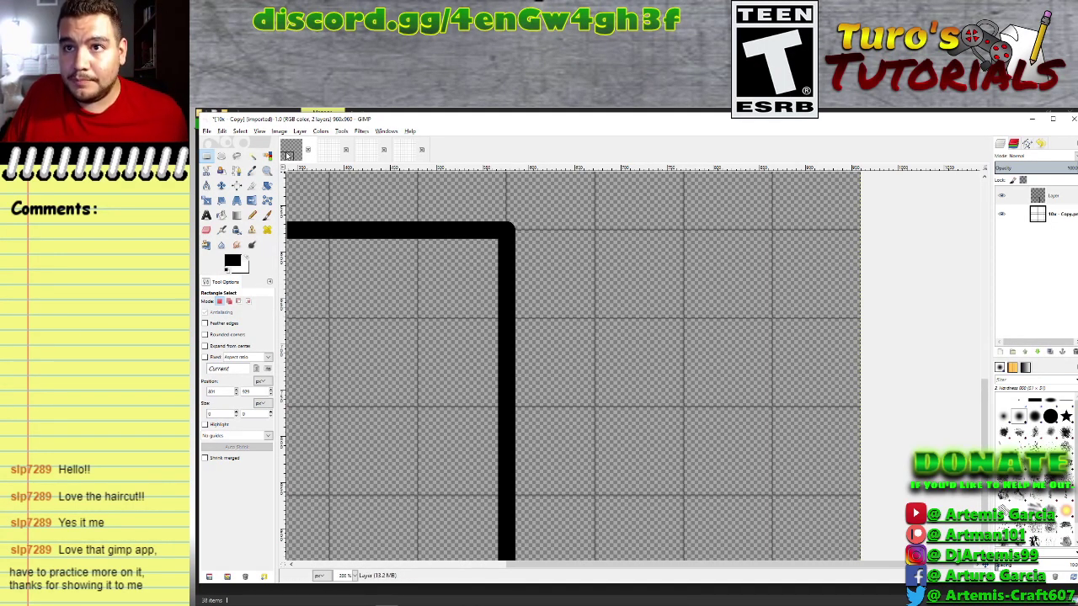
Widen the canvas to 1056 pixels with Canvas Size.
left_click(280, 131)
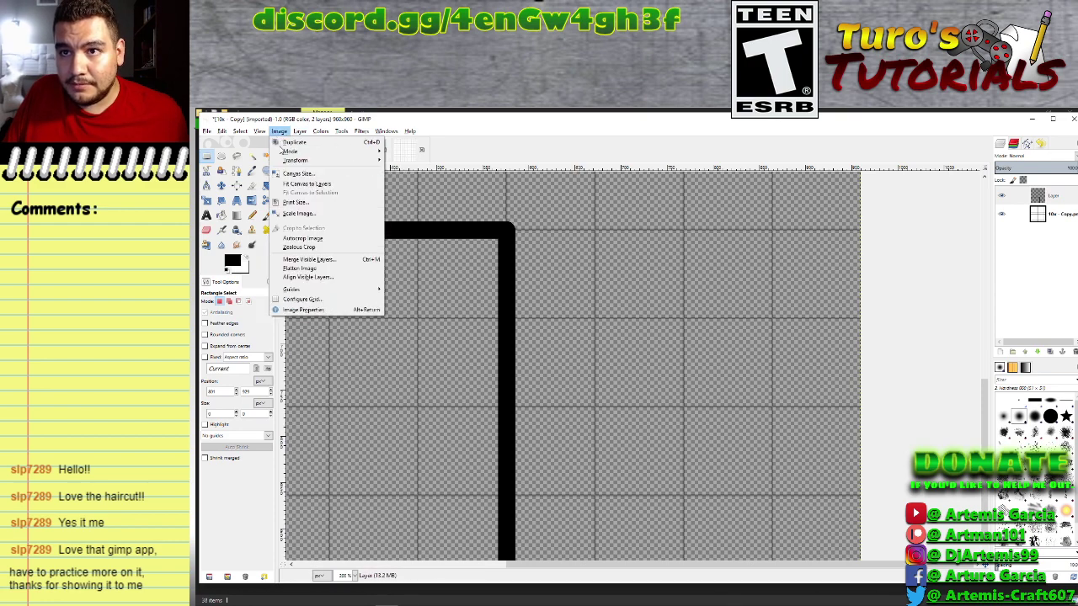
left_click(296, 174)
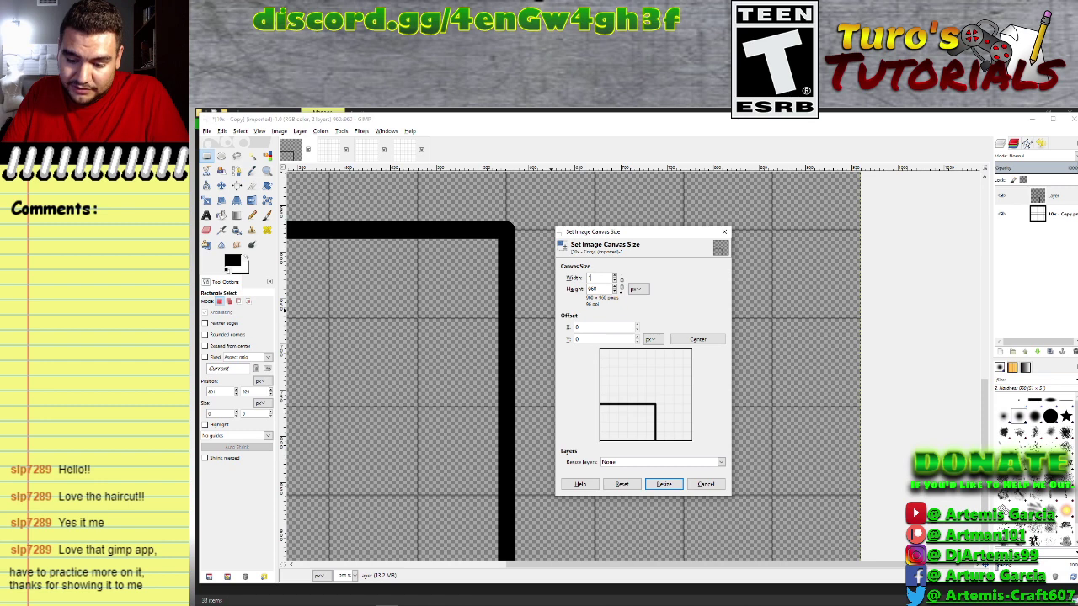
type("1056")
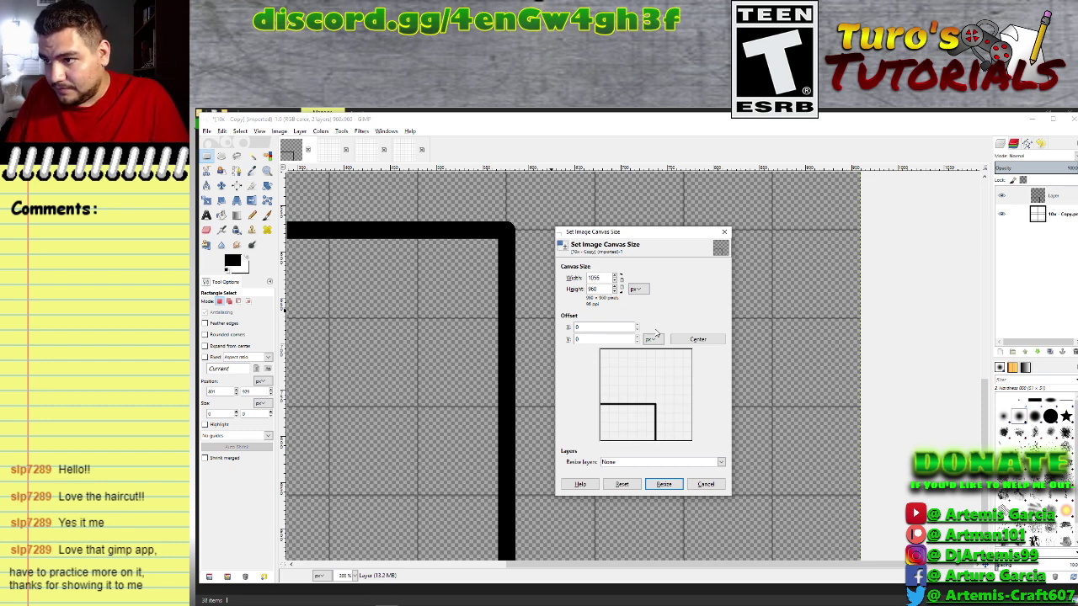
left_click(598, 288)
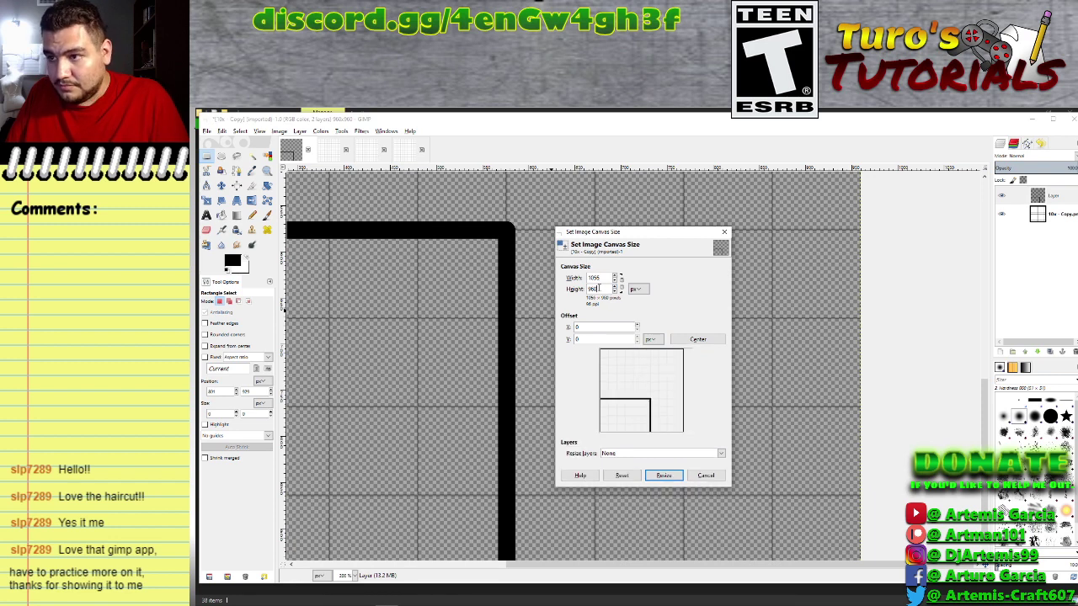
left_click(670, 477)
scroll(699, 453, "down", 1)
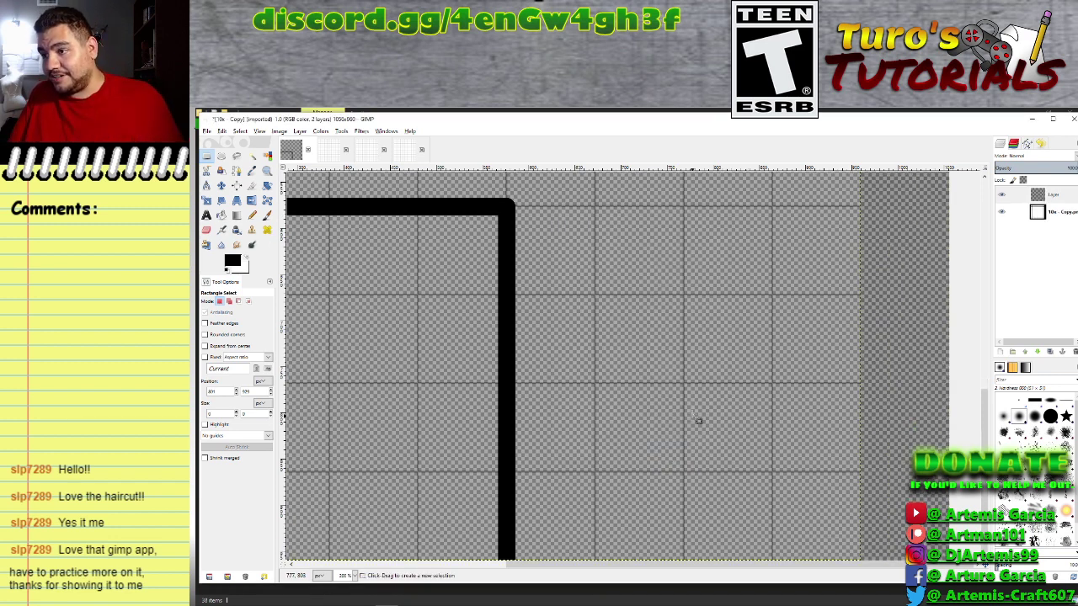
Extend the drawing layer to the image size and select the Pencil tool.
right_click(1058, 196)
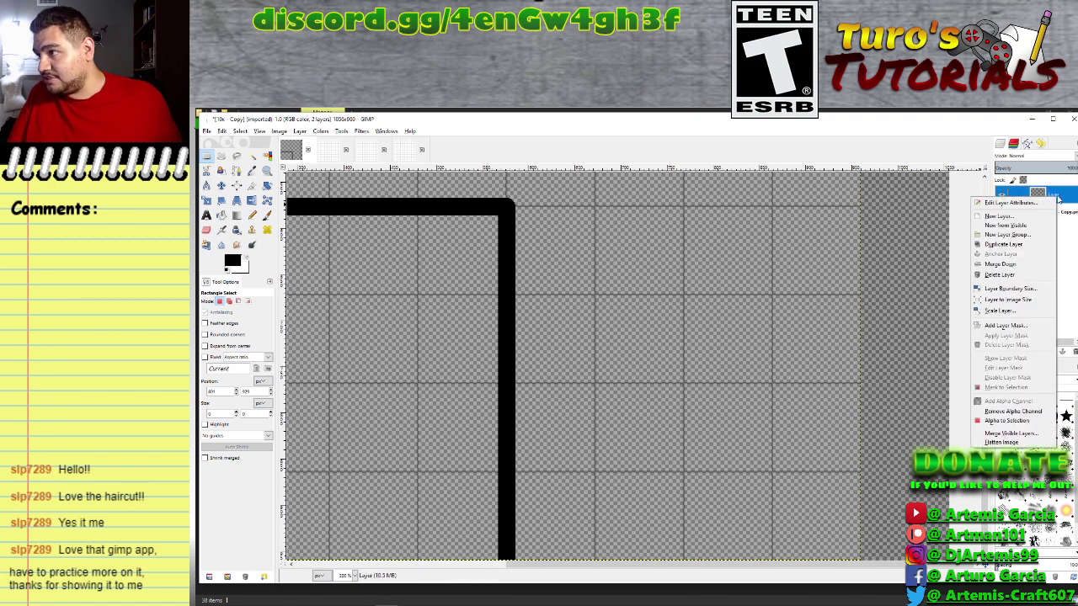
left_click(1030, 302)
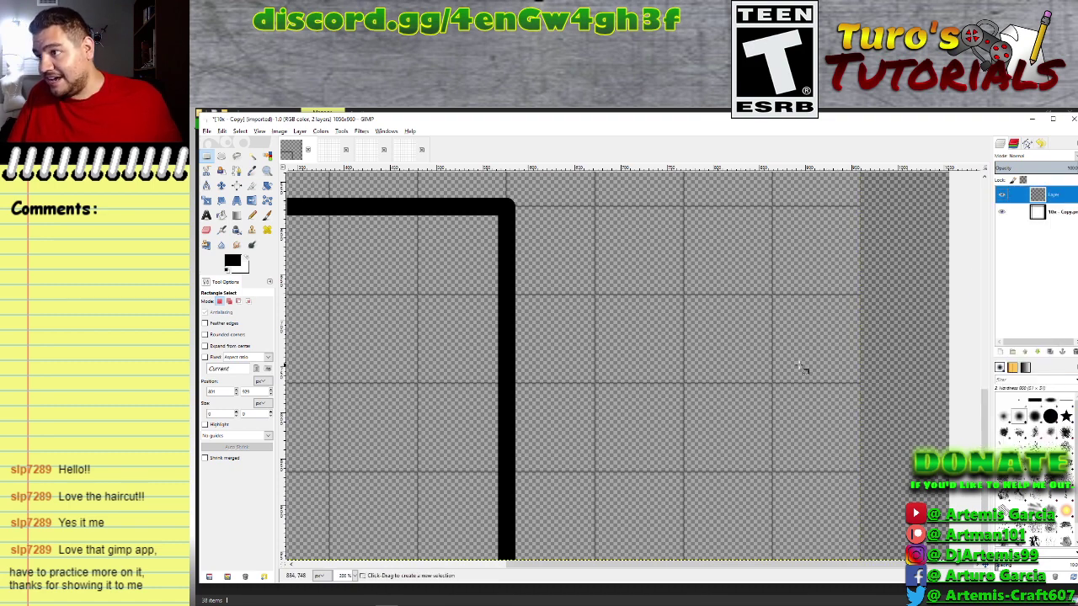
scroll(562, 376, "down", 1)
scroll(563, 376, "right", 3)
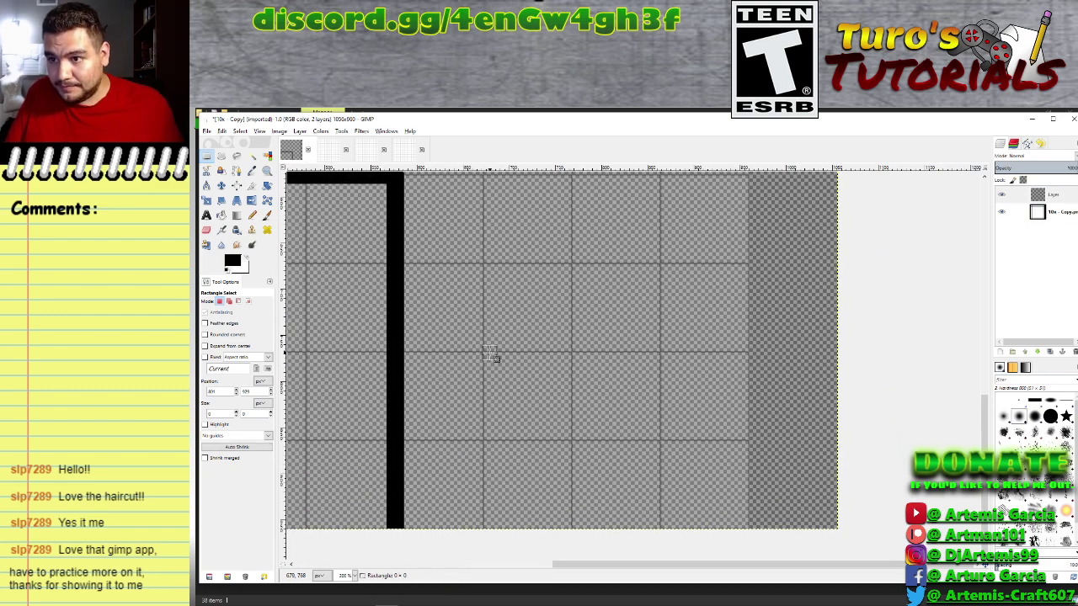
left_click(252, 215)
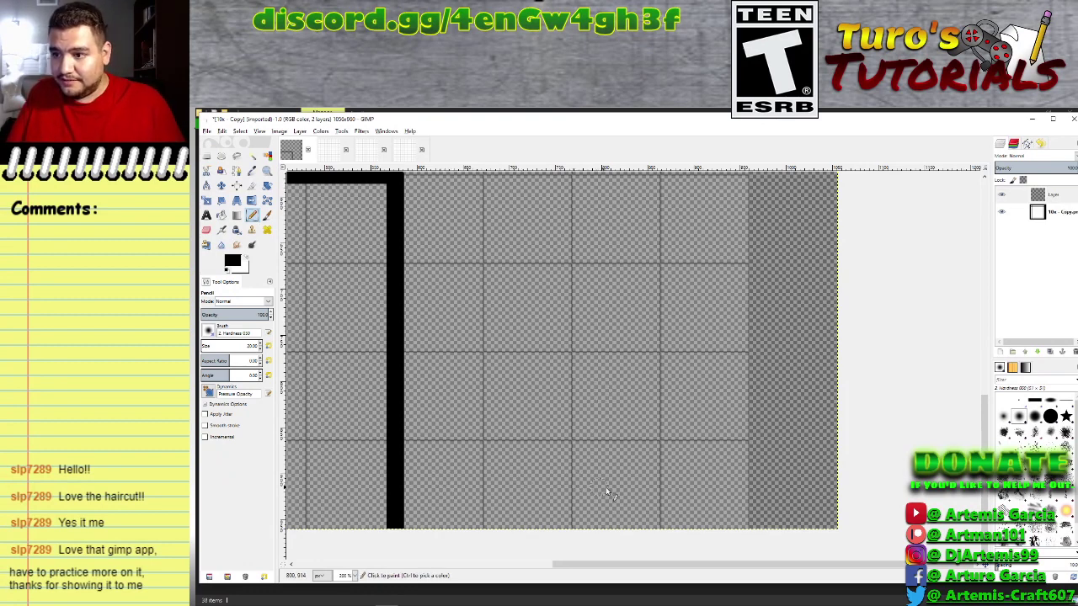
Pencil a wall rising from the bottom edge and turning right to the image edge.
left_click(661, 530)
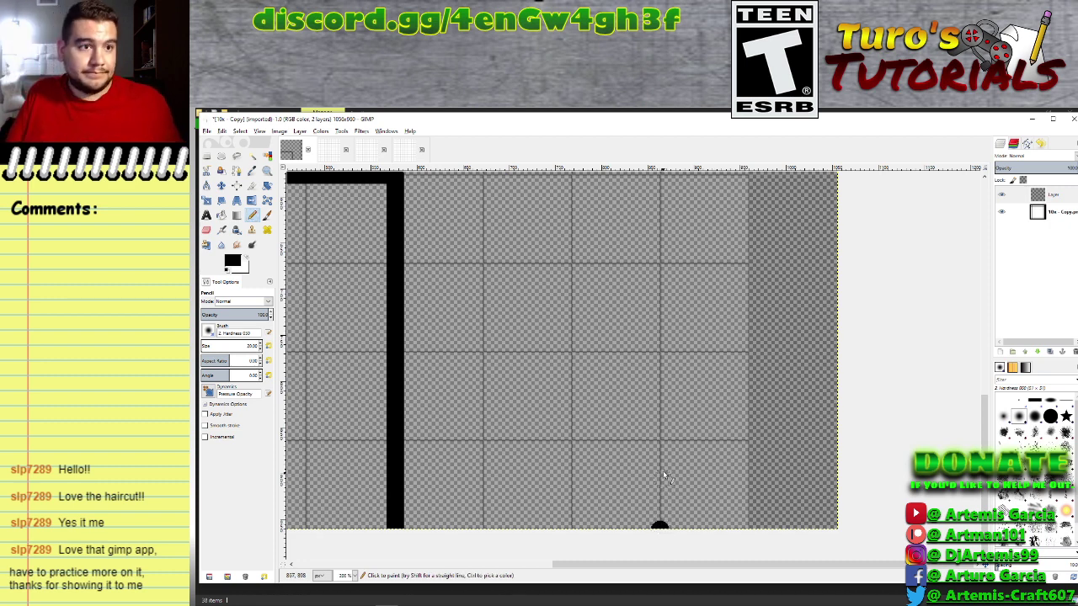
scroll(665, 467, "up", 5)
scroll(668, 456, "down", 3)
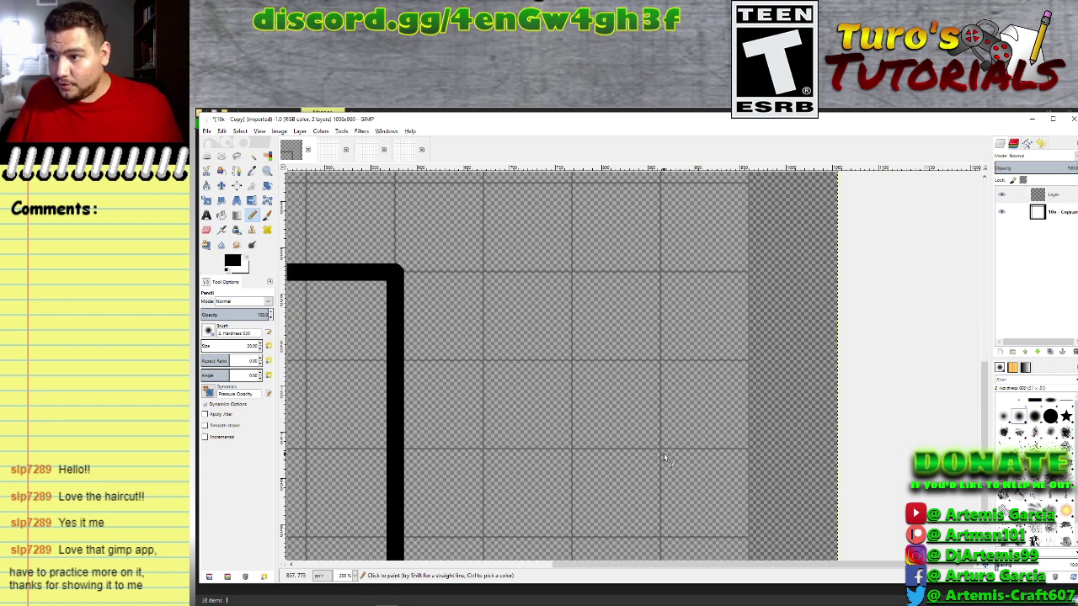
scroll(666, 459, "up", 5)
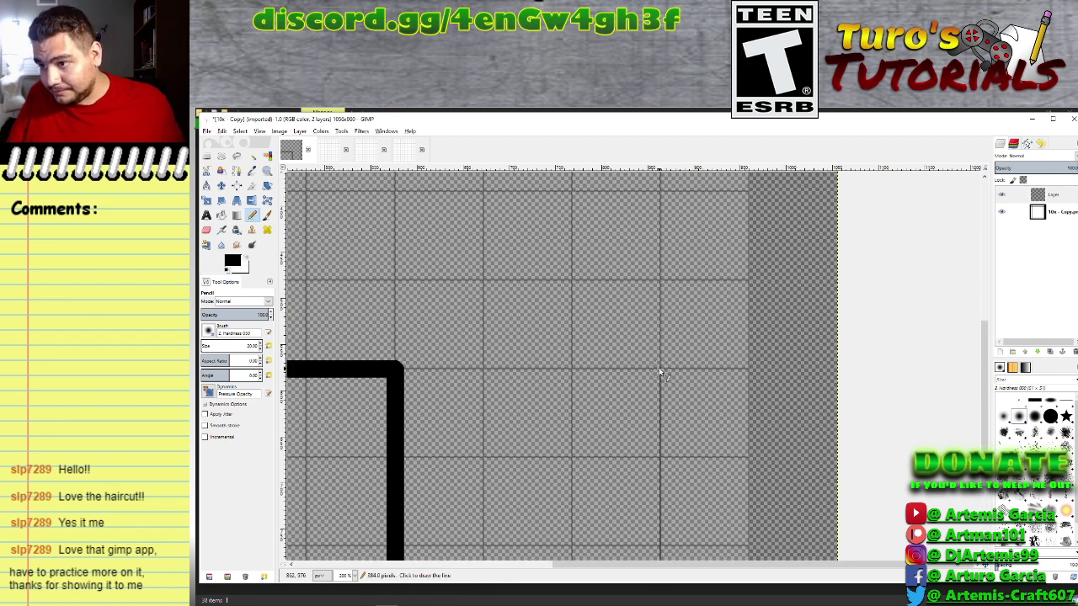
left_click(660, 371, "shift")
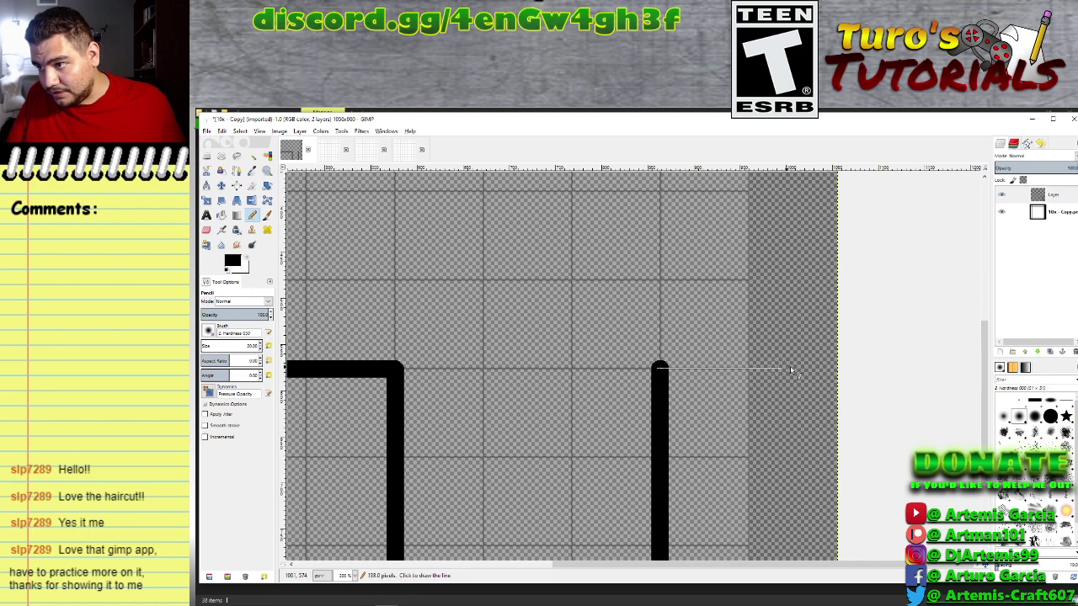
left_click(843, 369, "shift")
scroll(665, 389, "down", 4)
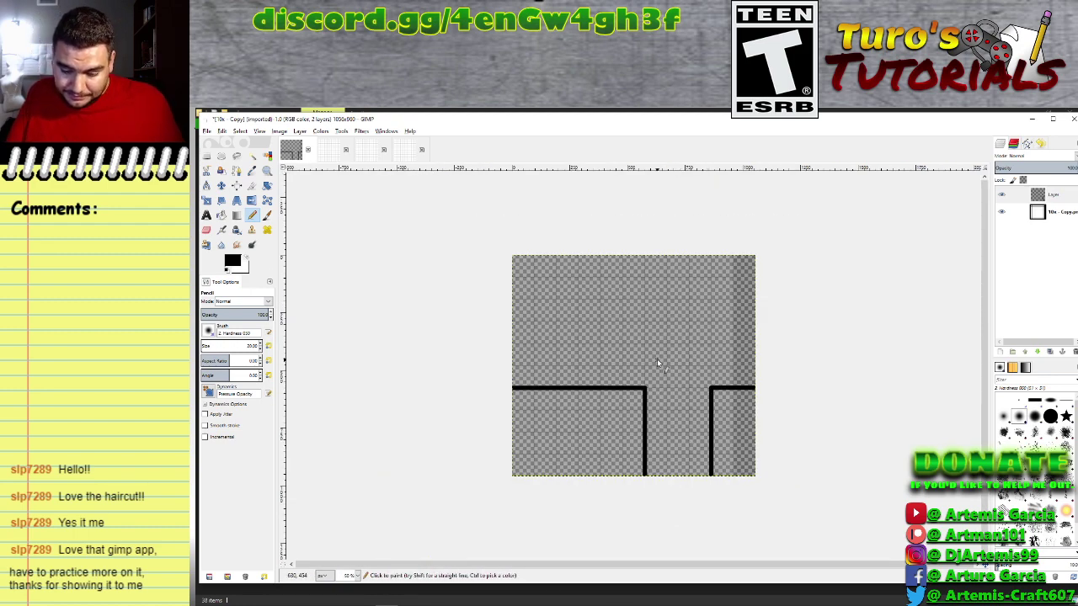
scroll(658, 371, "up", 2)
Draw a wall dropping from the top edge and turning right, split by a vertical divider.
key("1")
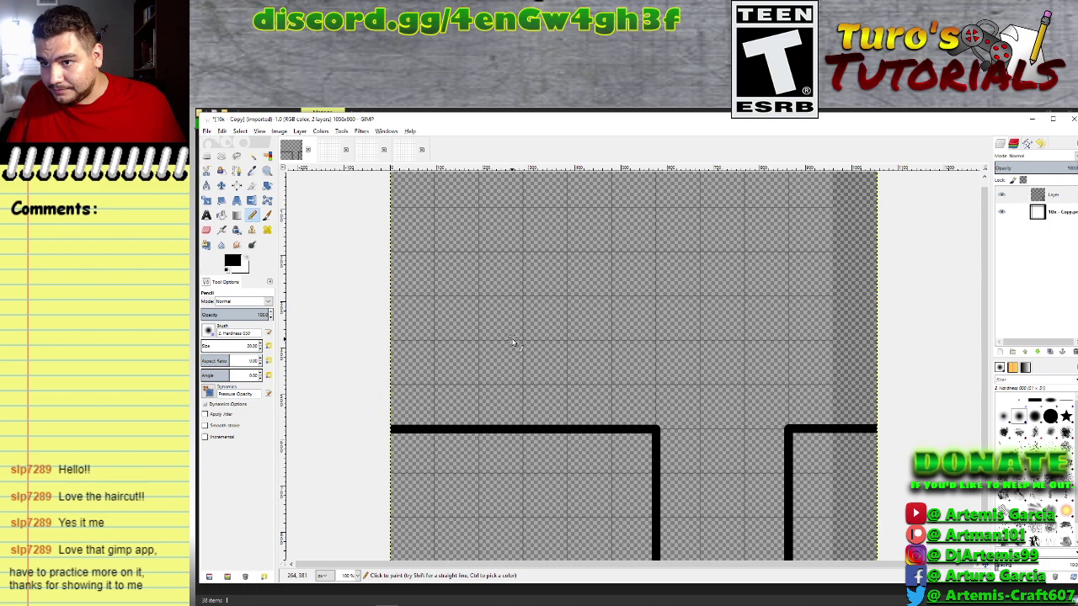
left_click_drag(522, 338, 545, 391)
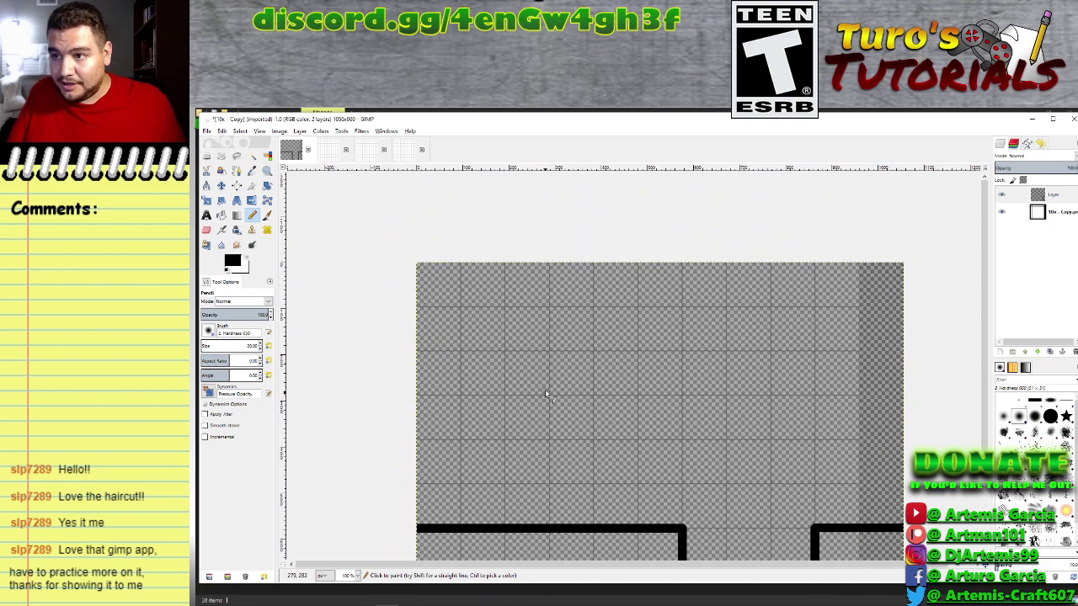
left_click(593, 265)
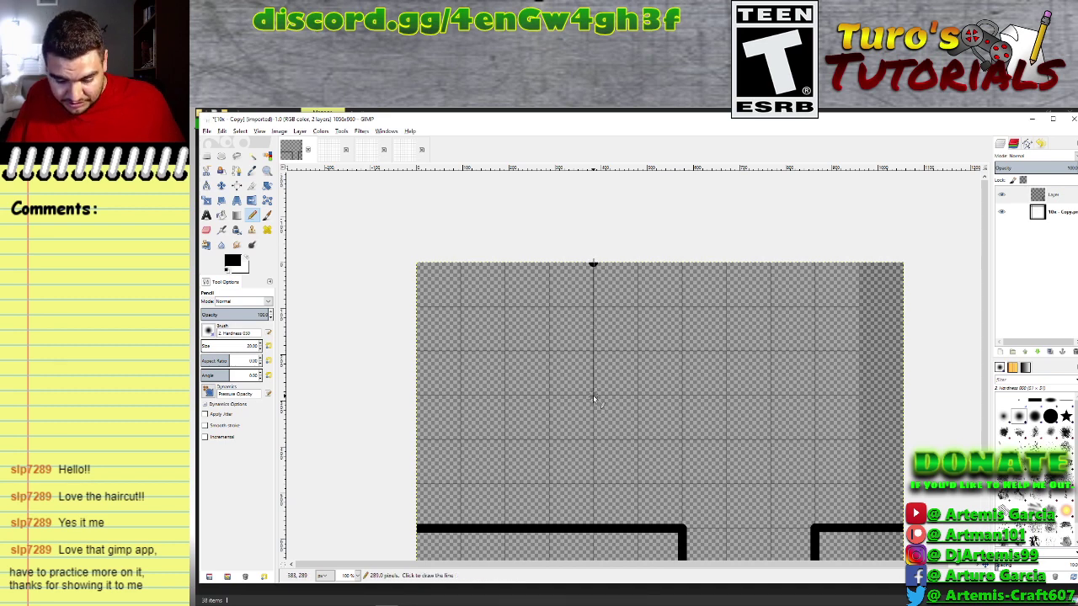
left_click(593, 441, "shift")
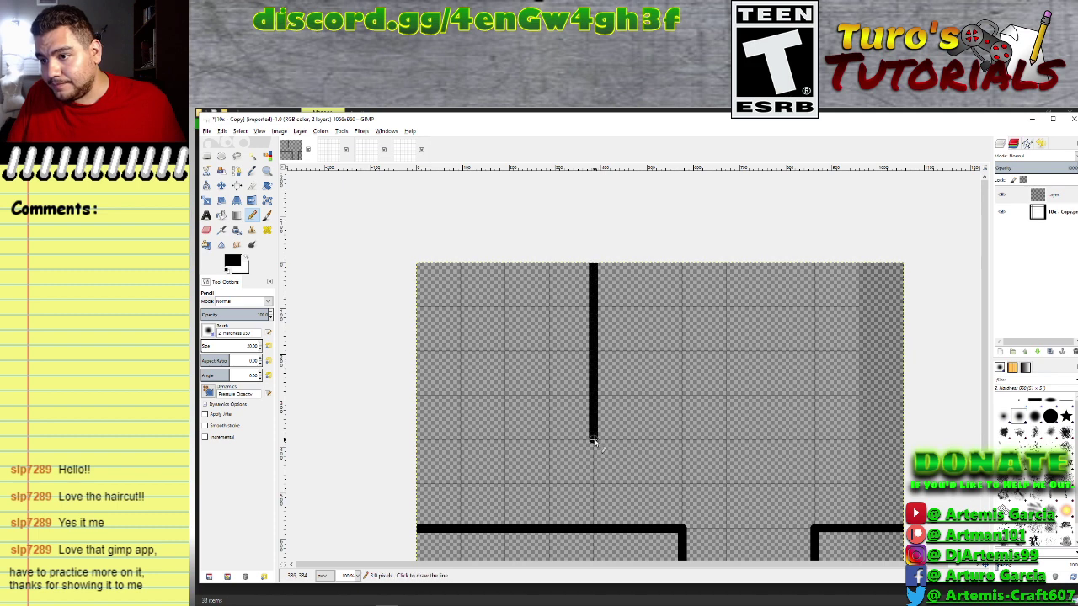
left_click(902, 439, "shift")
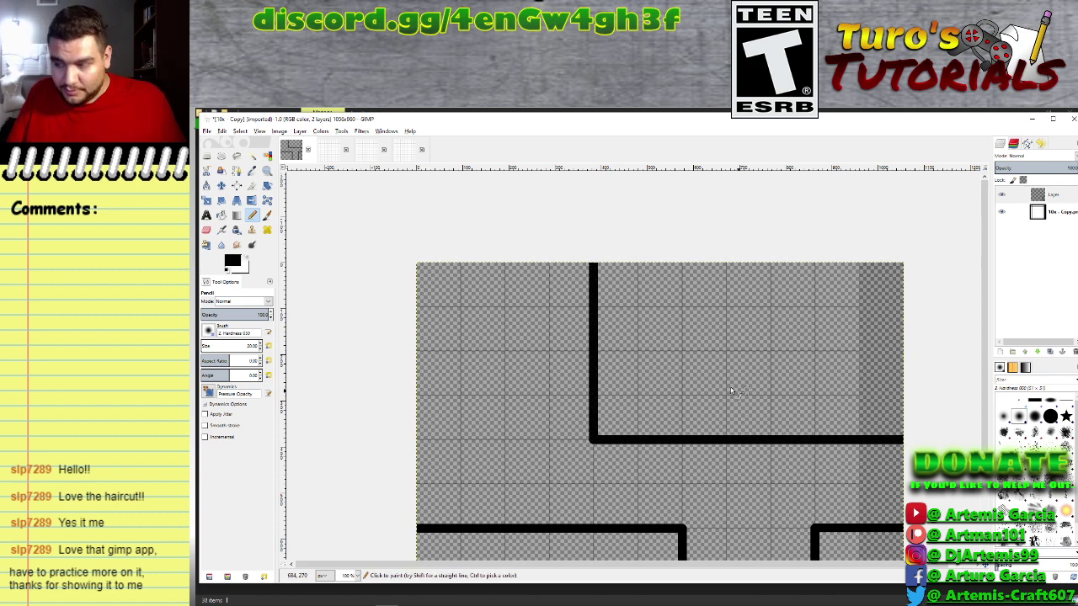
left_click(771, 439)
left_click(769, 263, "shift")
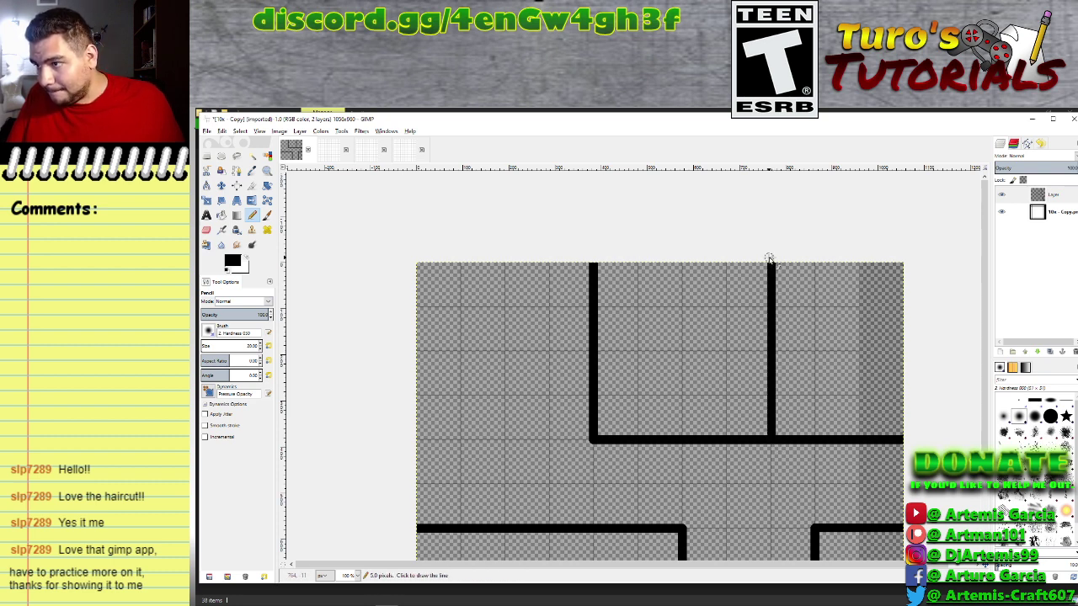
key("minus")
key("minus")
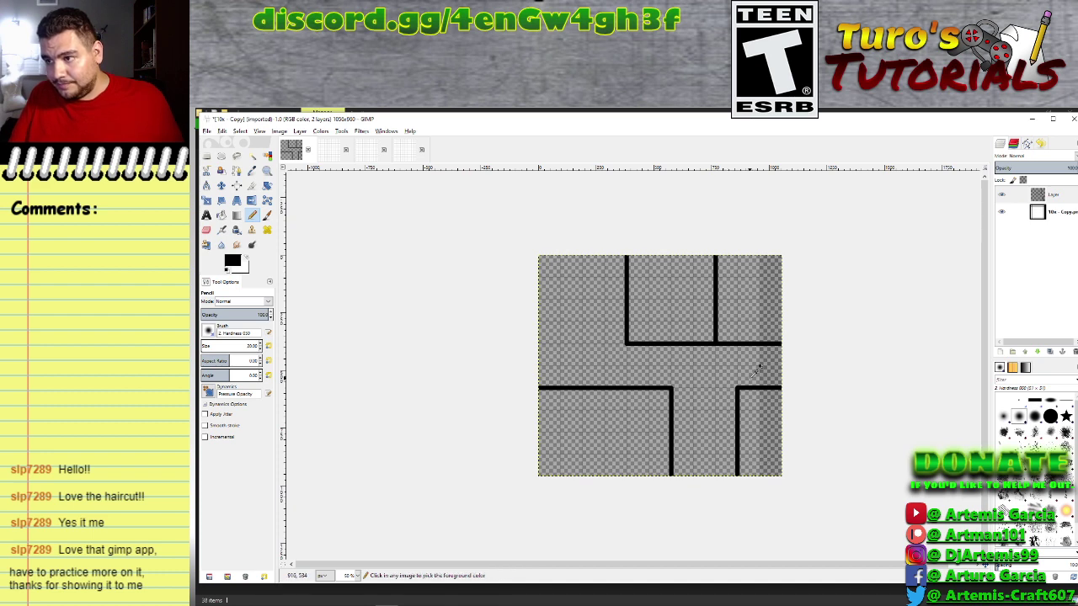
key("plus")
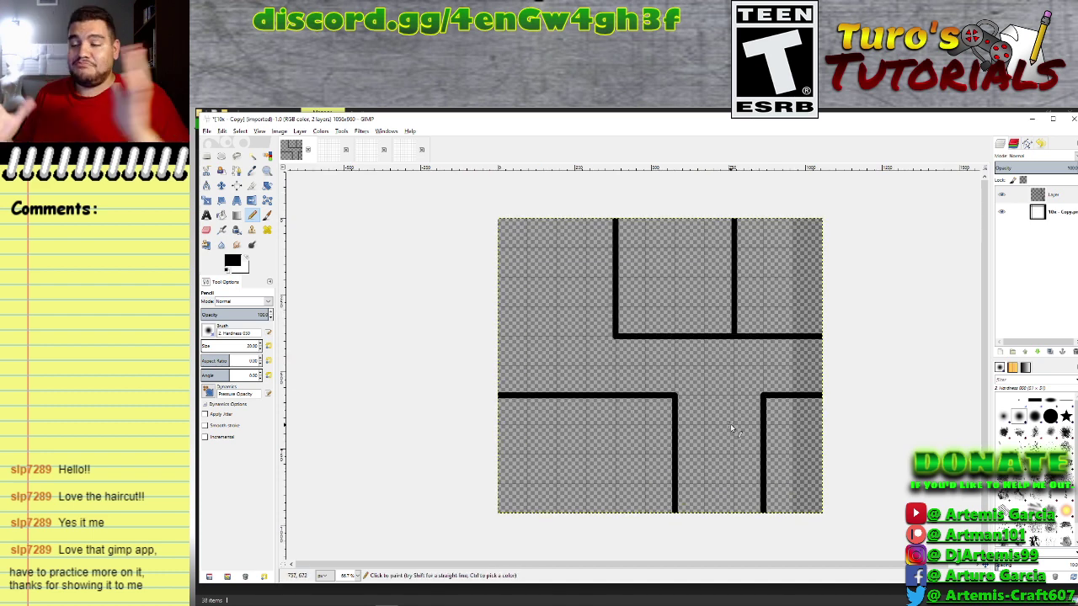